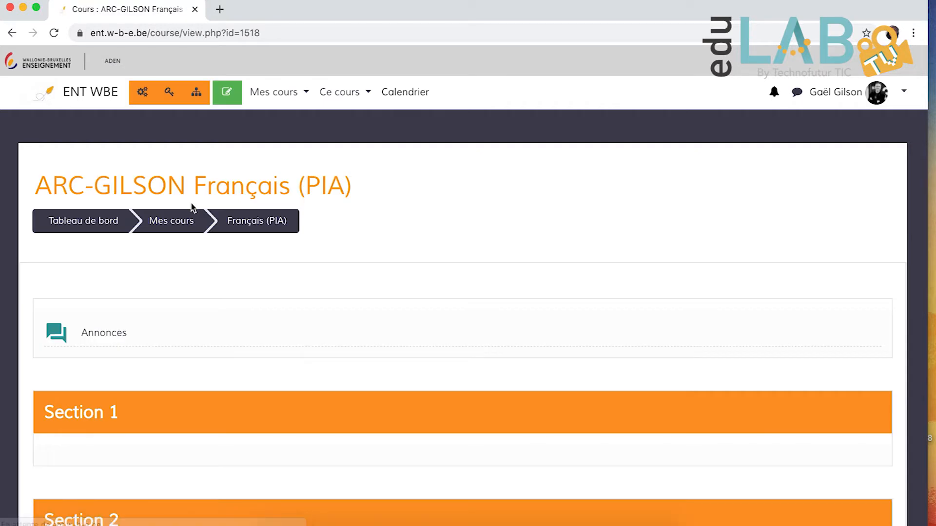
Examine the Français (PIA) course page from the Annonces forum through Section 4
scroll(332, 315, down, 5)
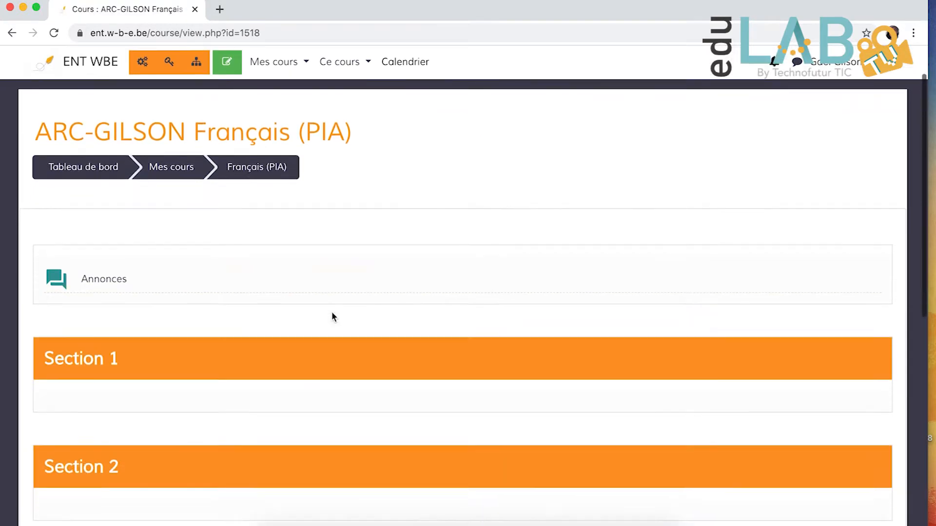
scroll(332, 317, down, 3)
scroll(332, 317, up, 5)
scroll(332, 317, up, 3)
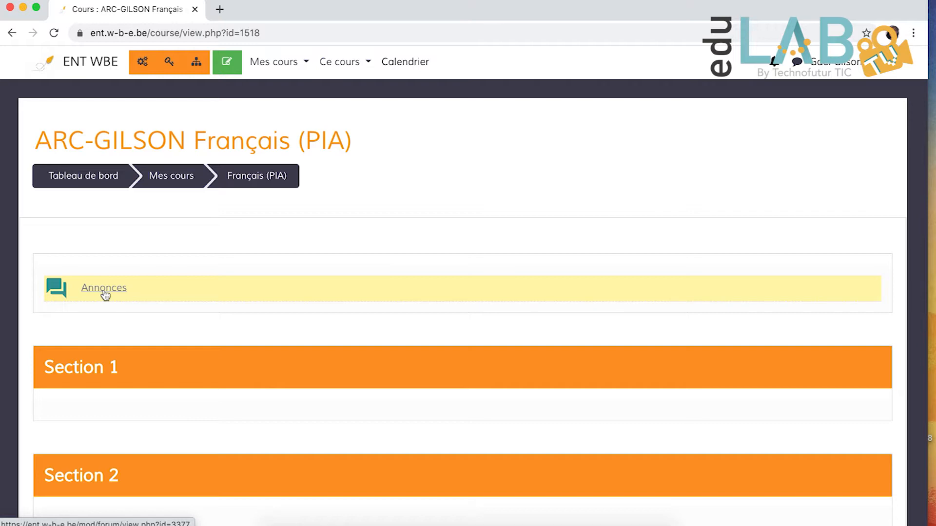
scroll(105, 296, down, 5)
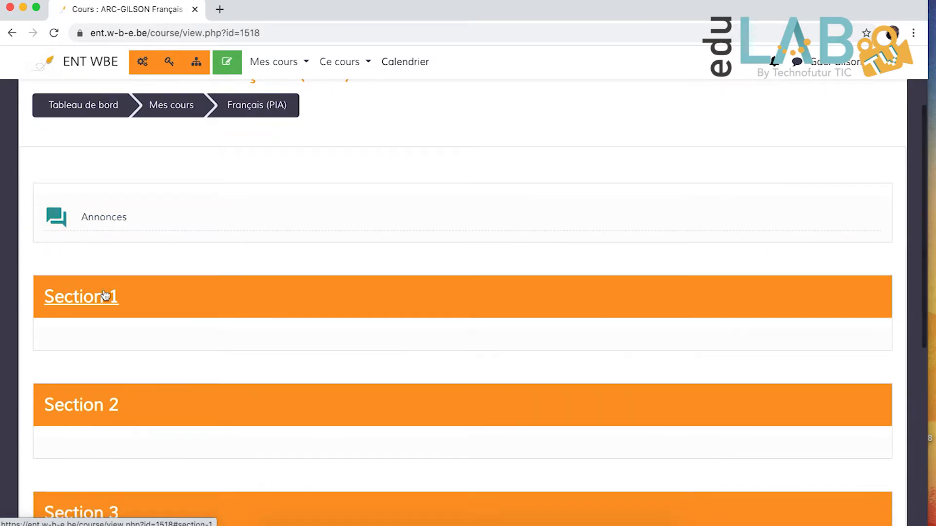
scroll(105, 296, down, 5)
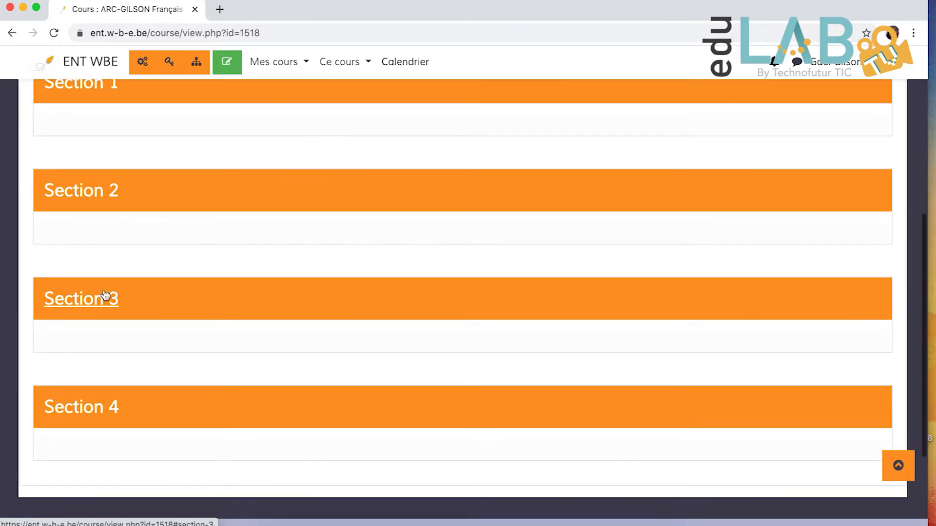
scroll(242, 349, up, 7)
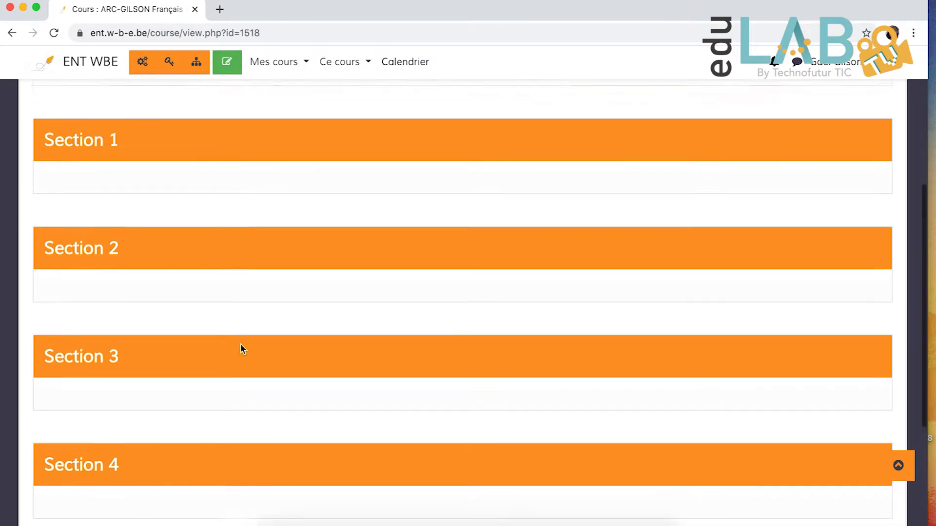
scroll(241, 346, up, 3)
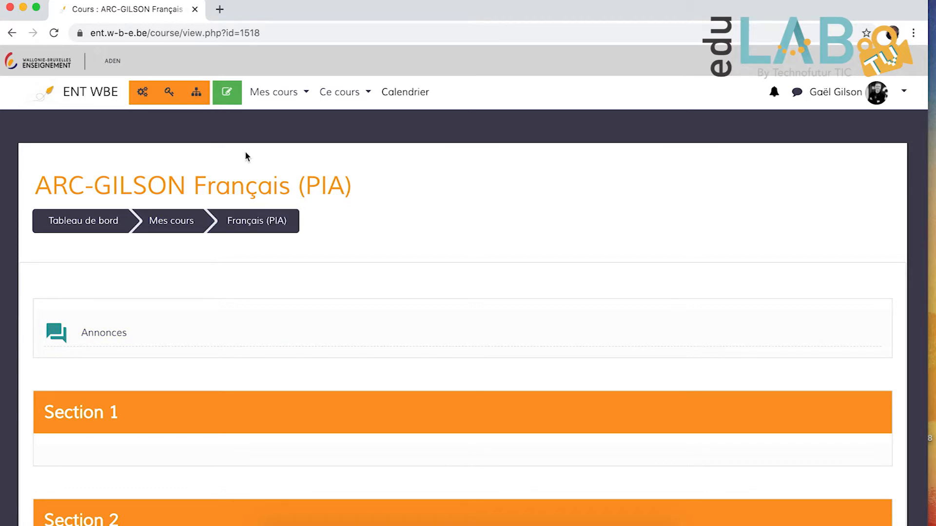
Turn on editing mode for the Français (PIA) course
click(227, 94)
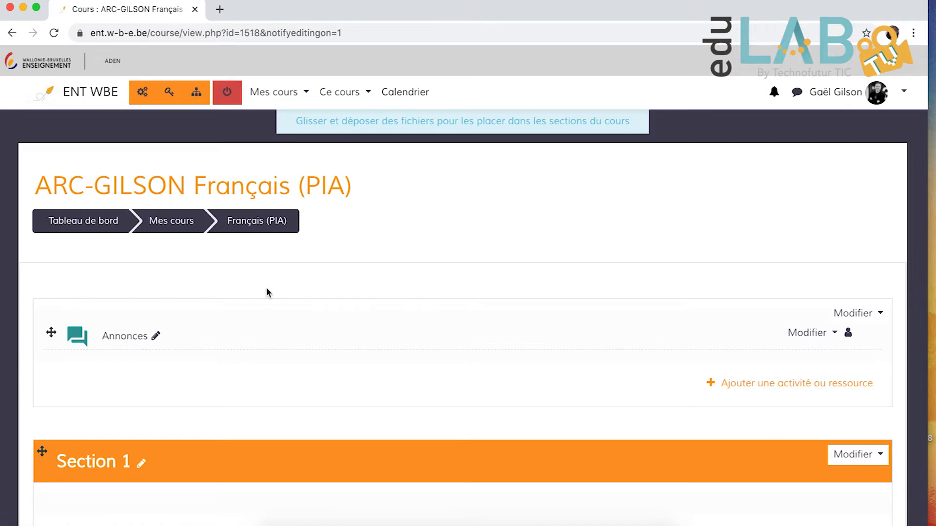
scroll(266, 292, down, 1)
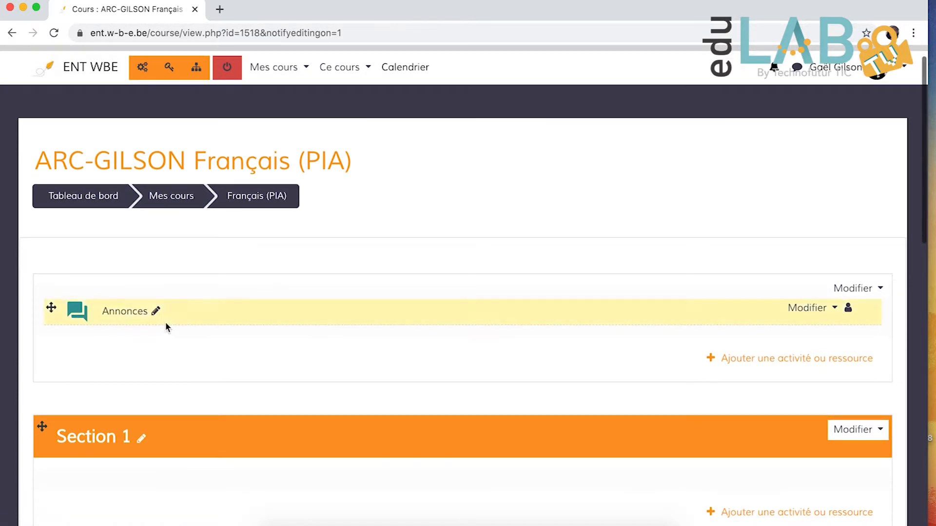
Examine the subject and message fields of the new-topic form in the Annonces forum, and cancel it without posting
click(125, 318)
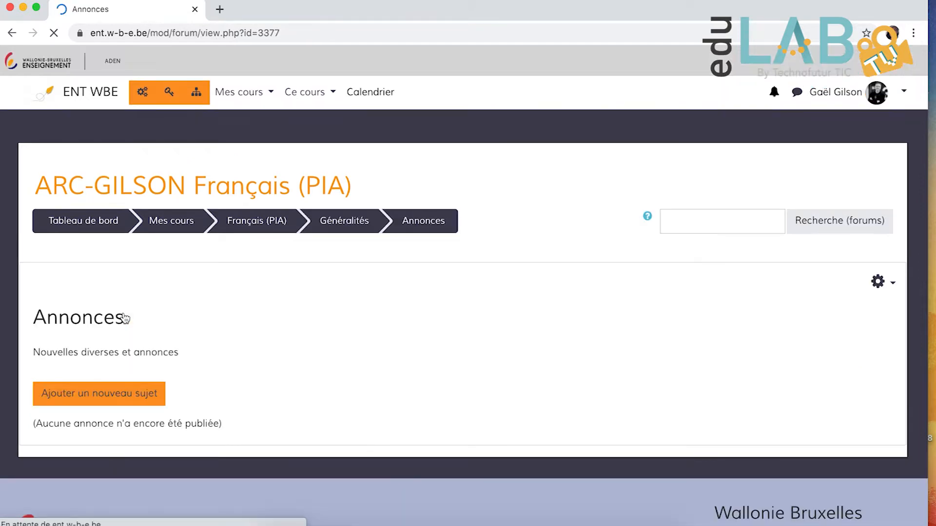
click(101, 401)
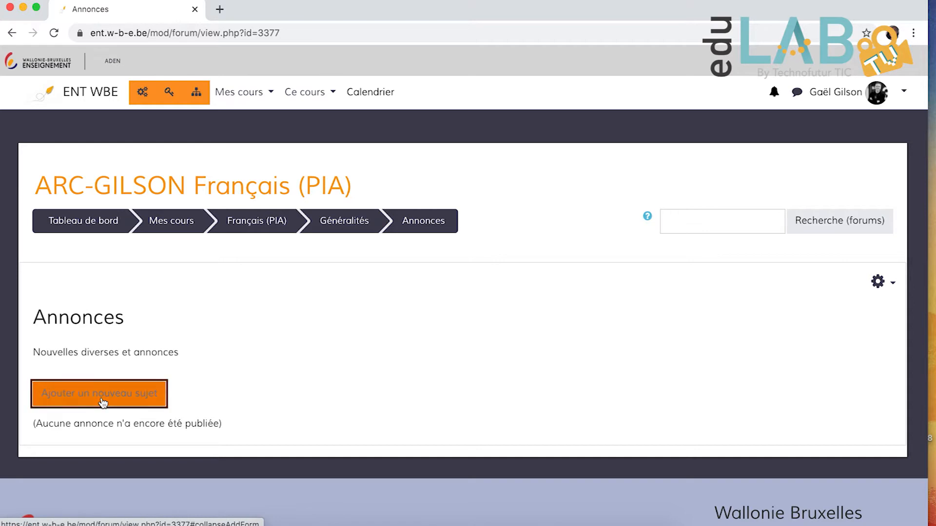
scroll(174, 413, down, 3)
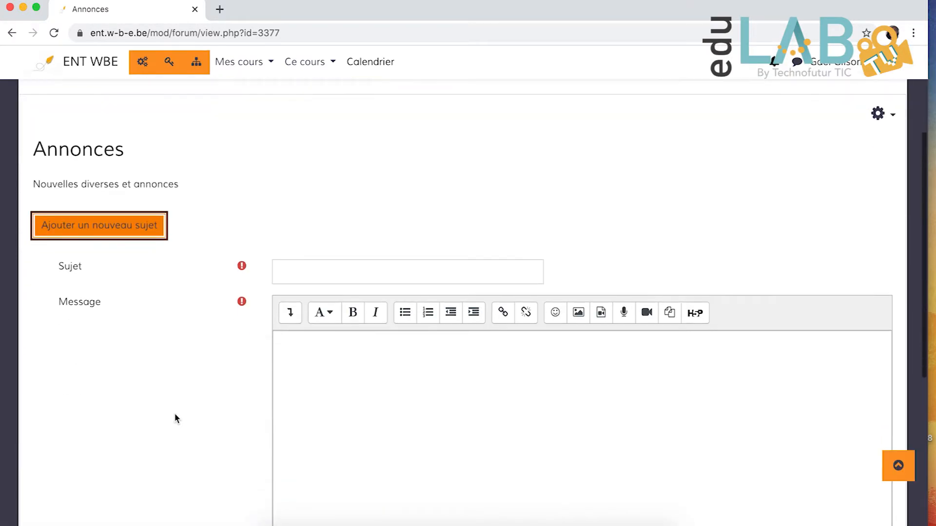
click(293, 271)
scroll(294, 272, down, 2)
click(313, 290)
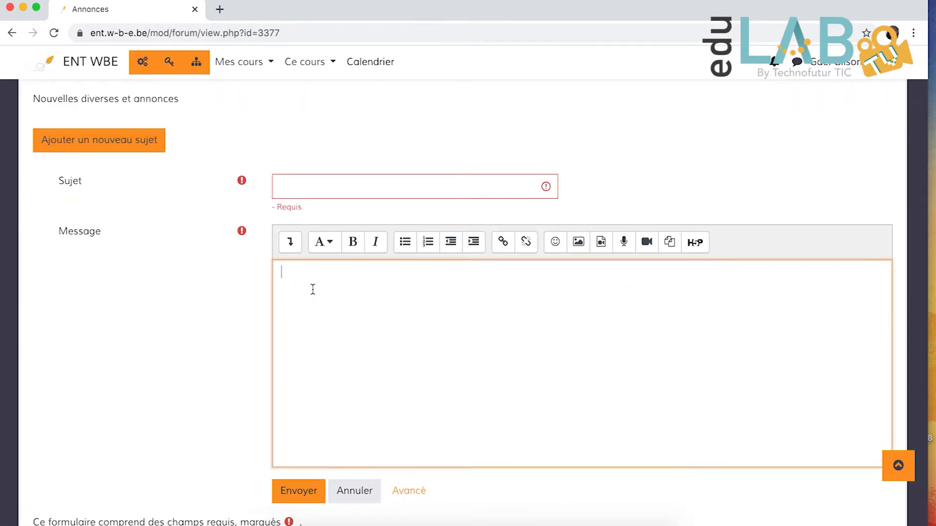
scroll(313, 290, down, 2)
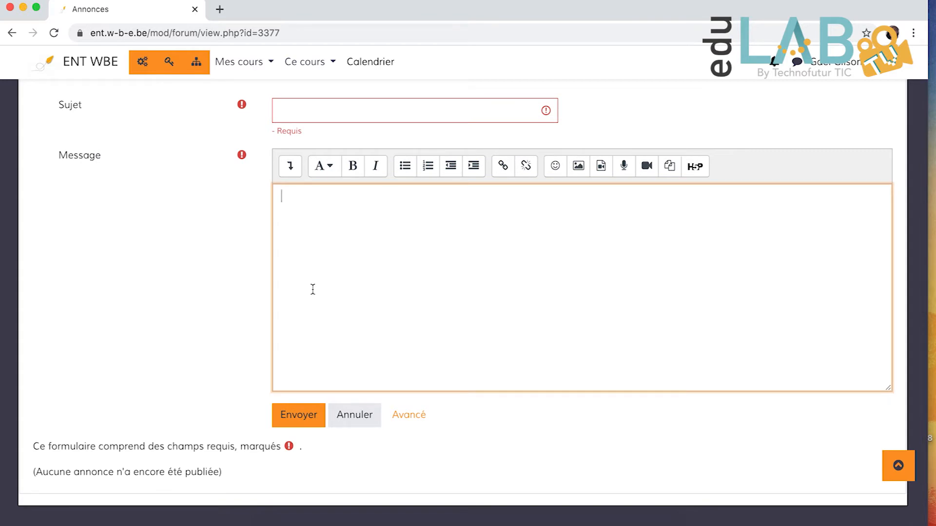
click(359, 424)
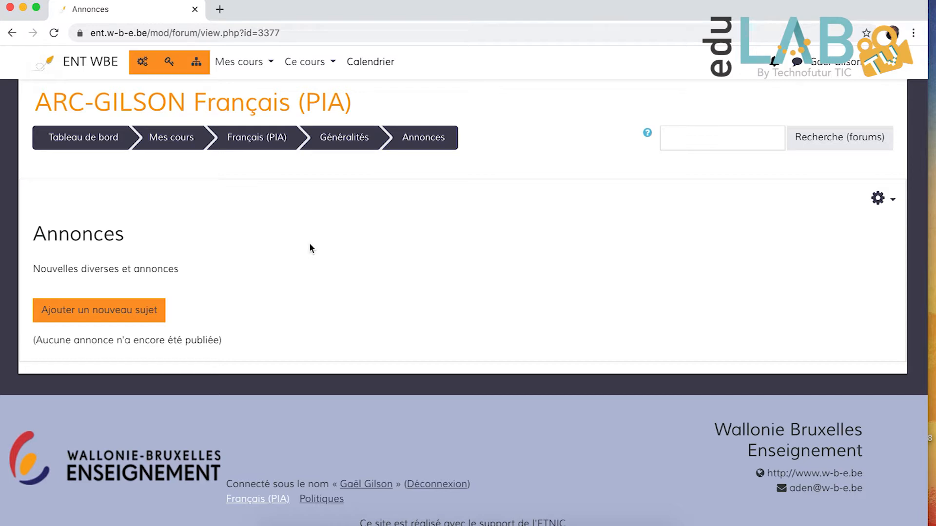
Return to the Français (PIA) course page and rename Section 1 as "Cours"
click(265, 143)
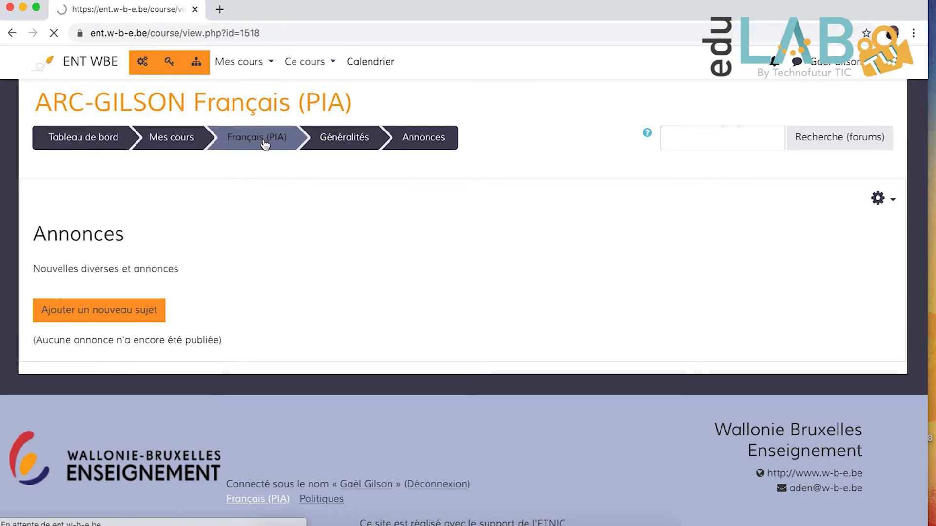
scroll(286, 268, down, 1)
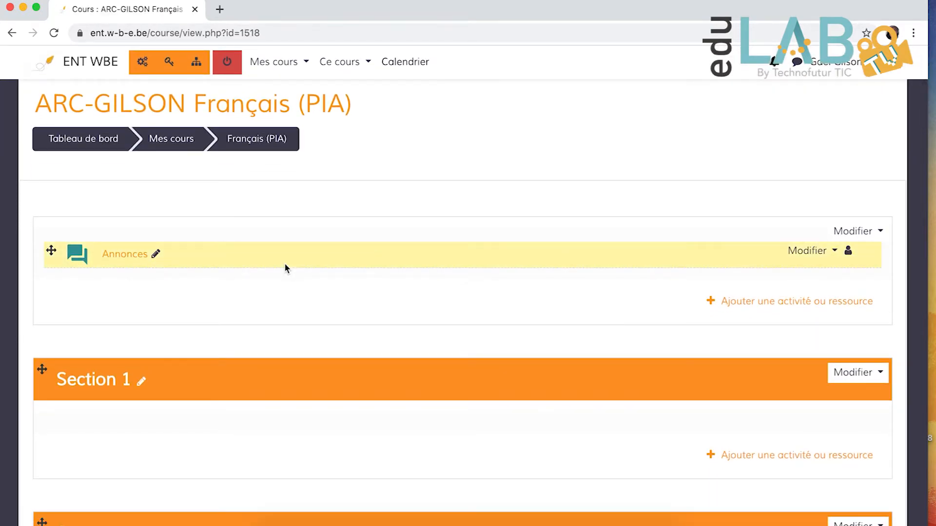
scroll(285, 268, down, 2)
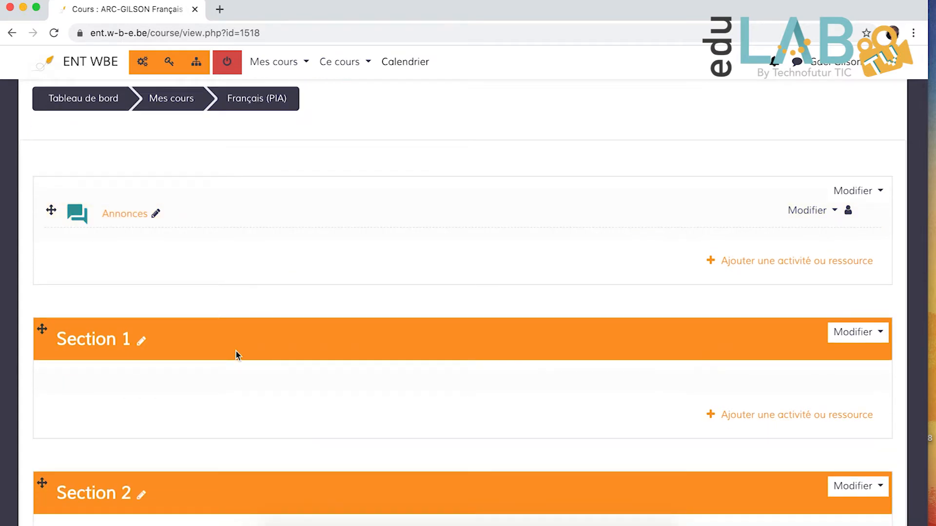
scroll(236, 352, down, 3)
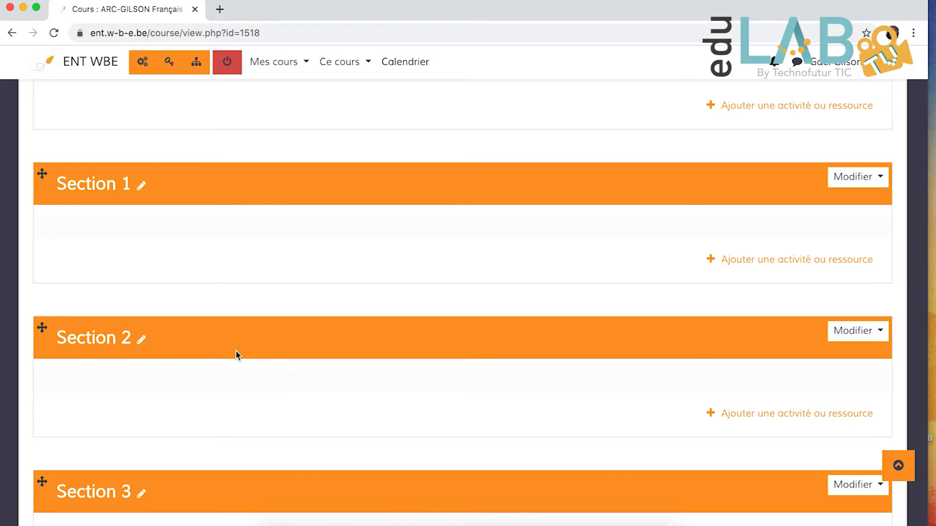
scroll(236, 352, up, 1)
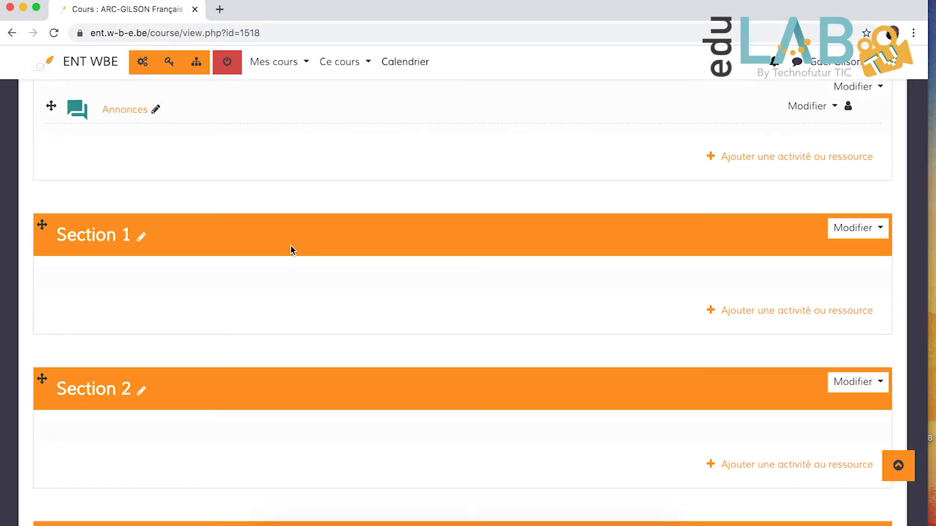
scroll(291, 250, up, 1)
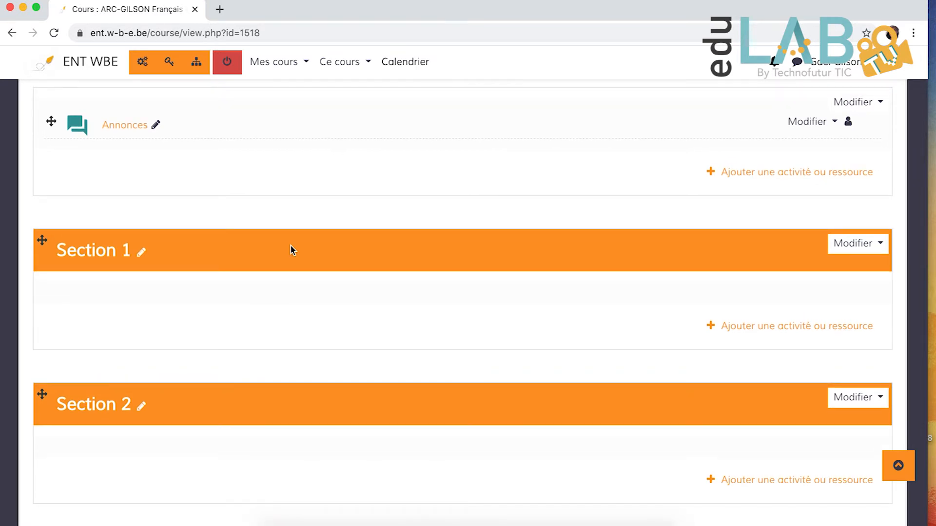
scroll(290, 249, up, 3)
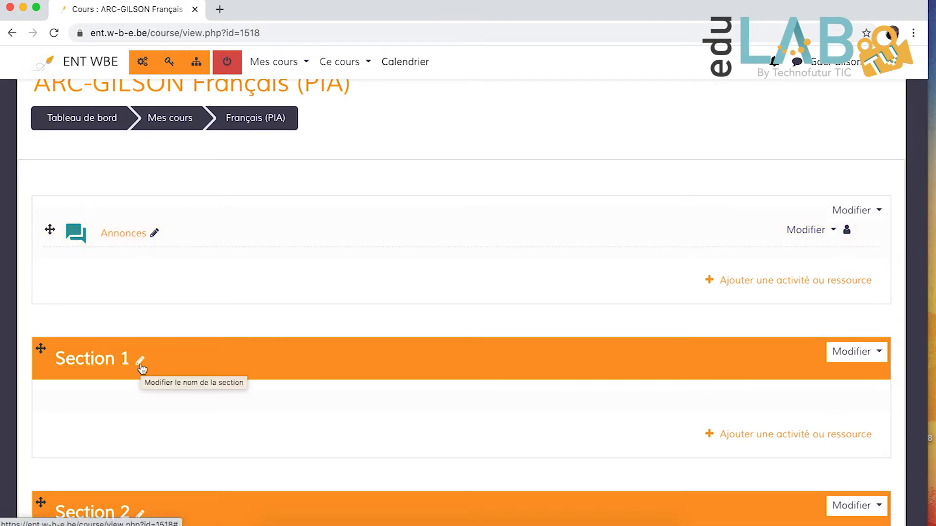
click(141, 363)
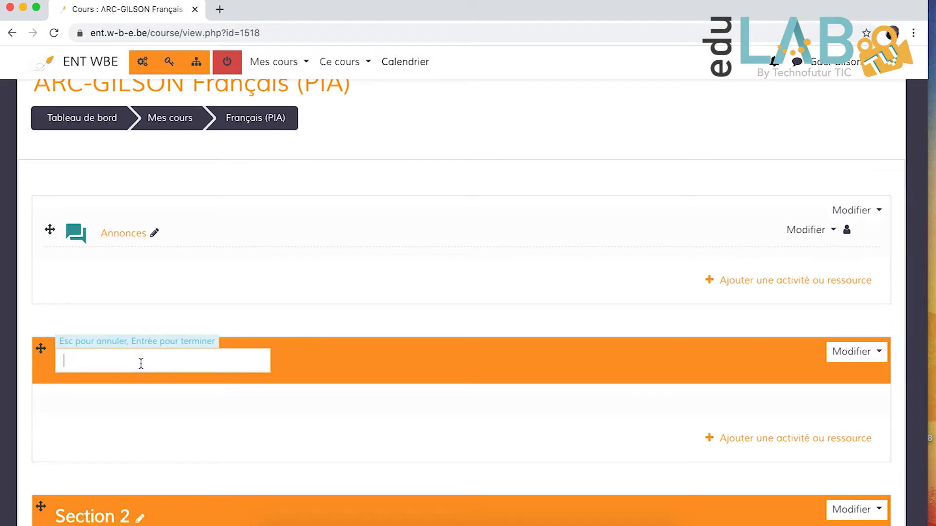
text(Cours)
key(Return)
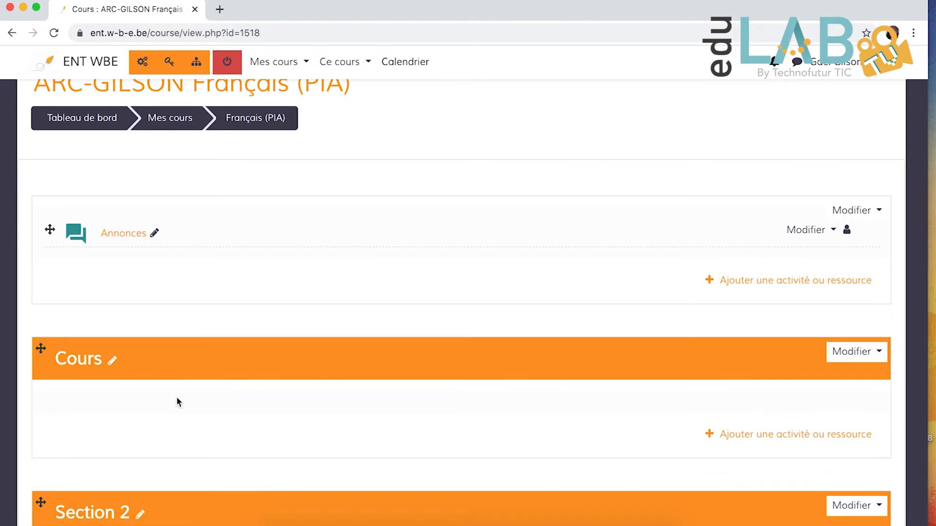
Rename Section 2 of the course as "Évaluations formatives"
scroll(177, 398, down, 2)
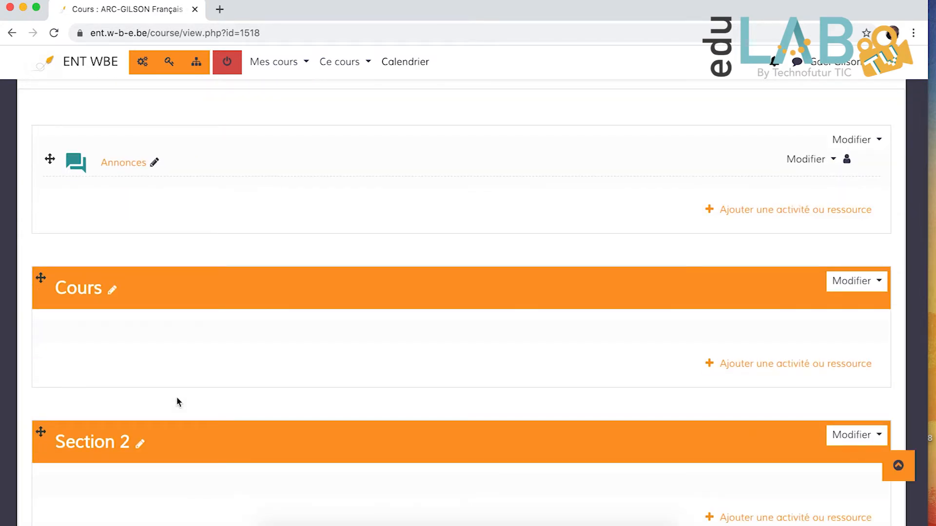
scroll(177, 401, down, 2)
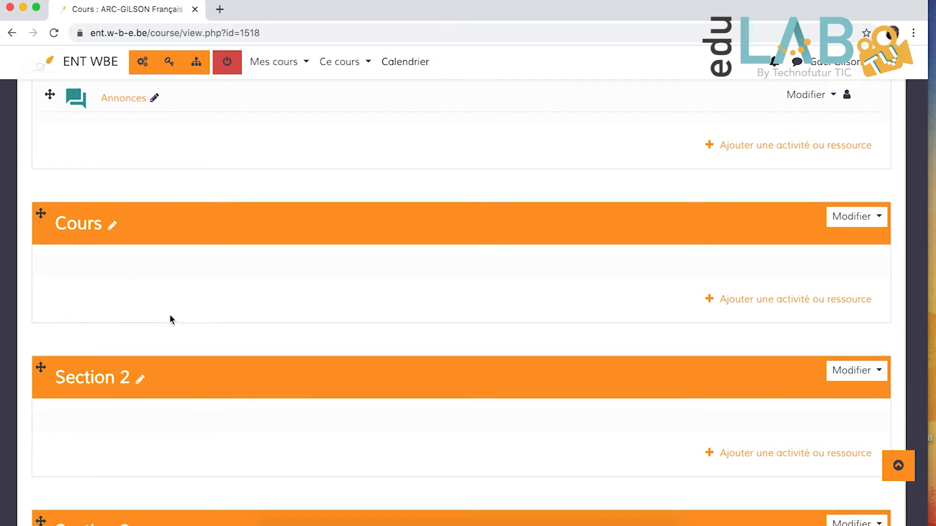
scroll(170, 320, down, 1)
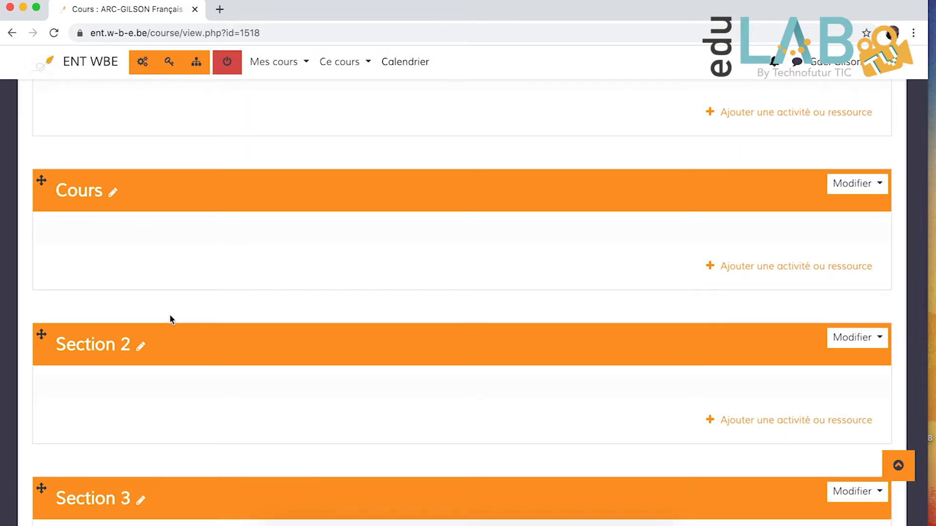
scroll(170, 320, down, 1)
click(143, 298)
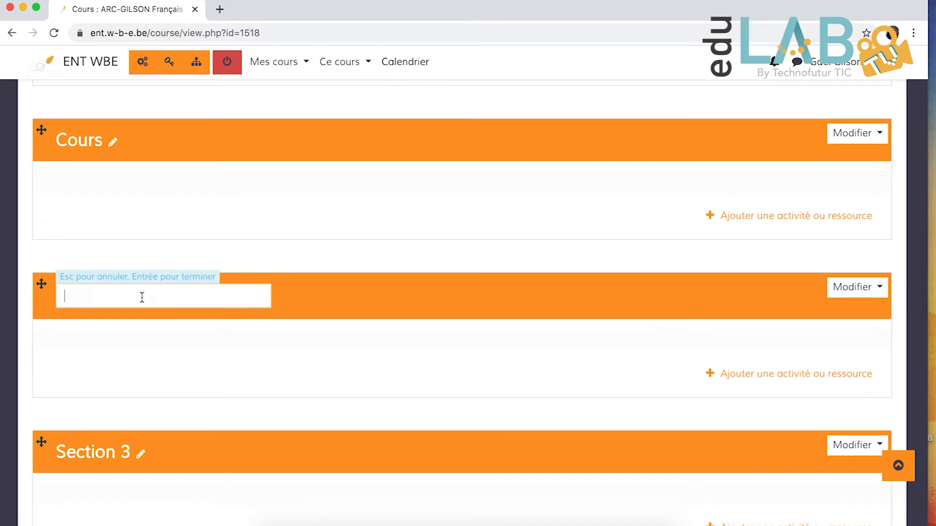
text(Évaluations formatives)
key(Return)
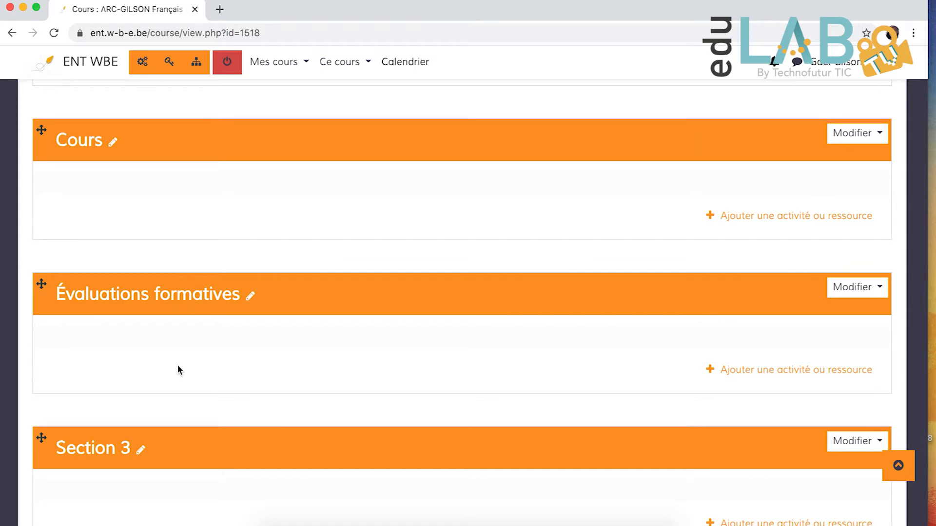
Rename Section 3 of the course as "Exercices supplémentaires"
scroll(178, 365, down, 3)
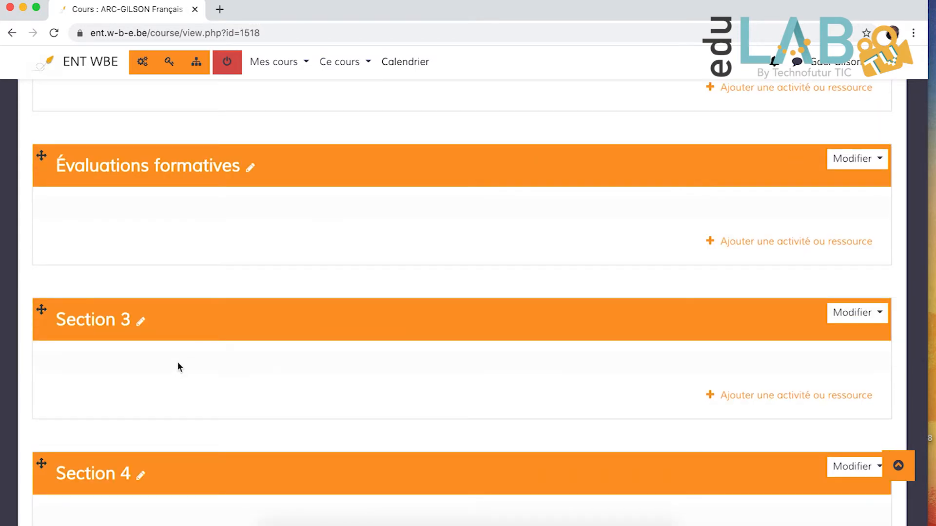
click(142, 324)
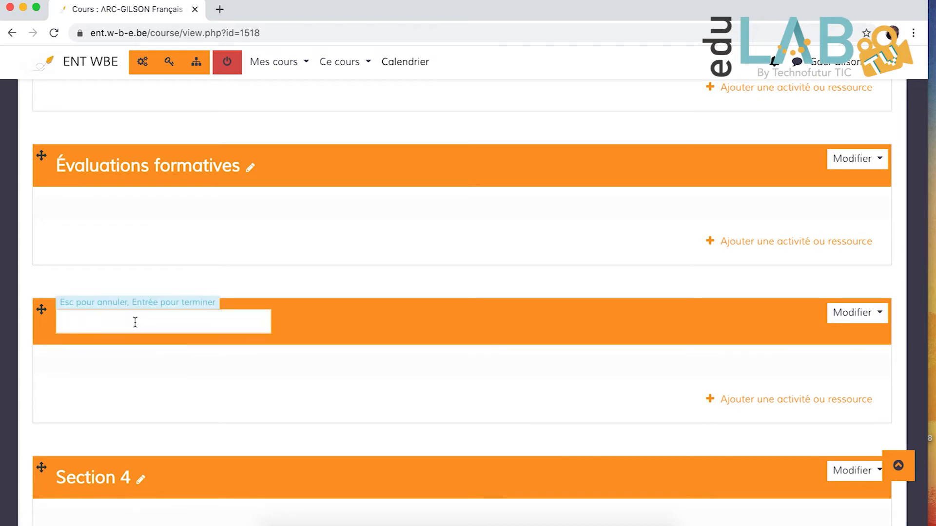
text(Exercices supplémentaires)
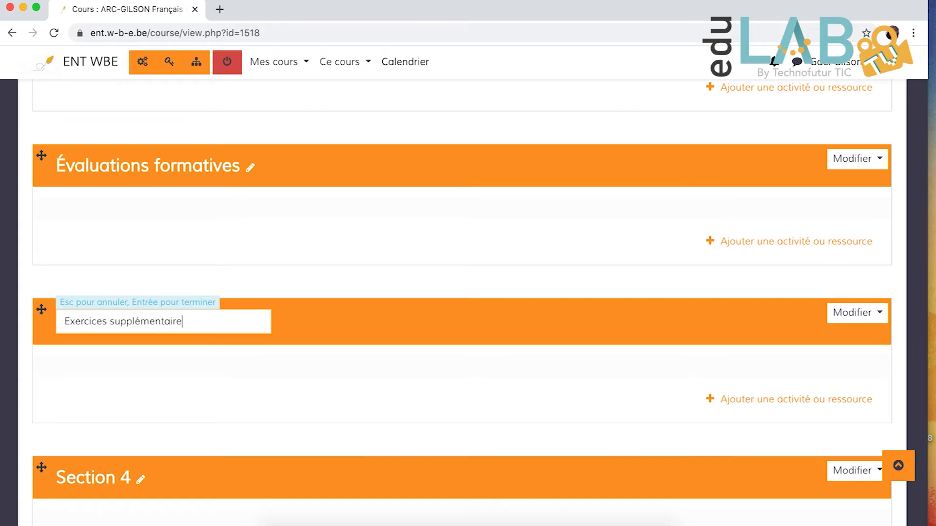
key(Return)
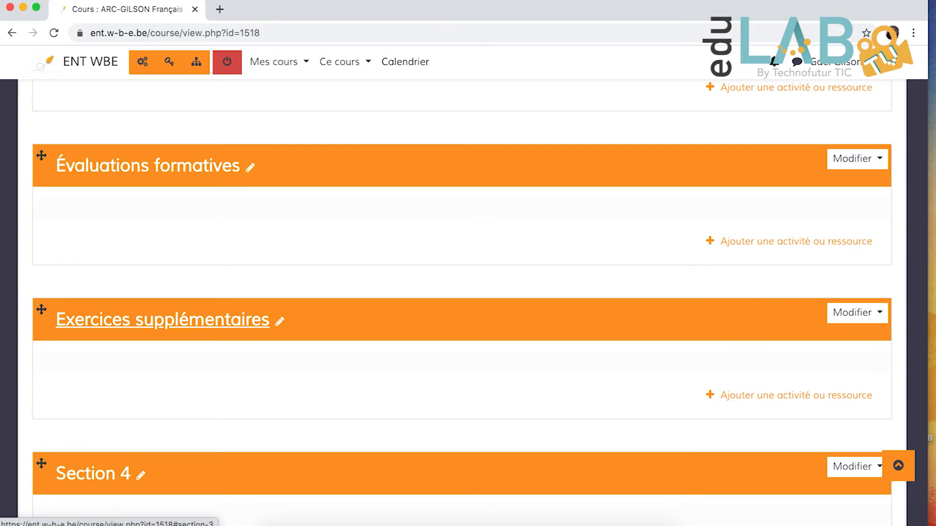
Rename Section 4 of the course as "Ressources supplémentaires"
scroll(130, 397, down, 3)
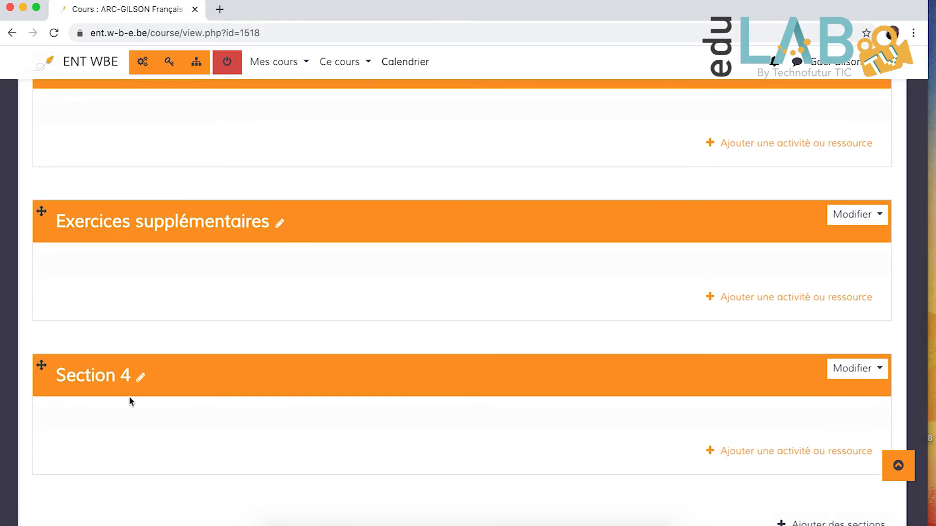
click(144, 384)
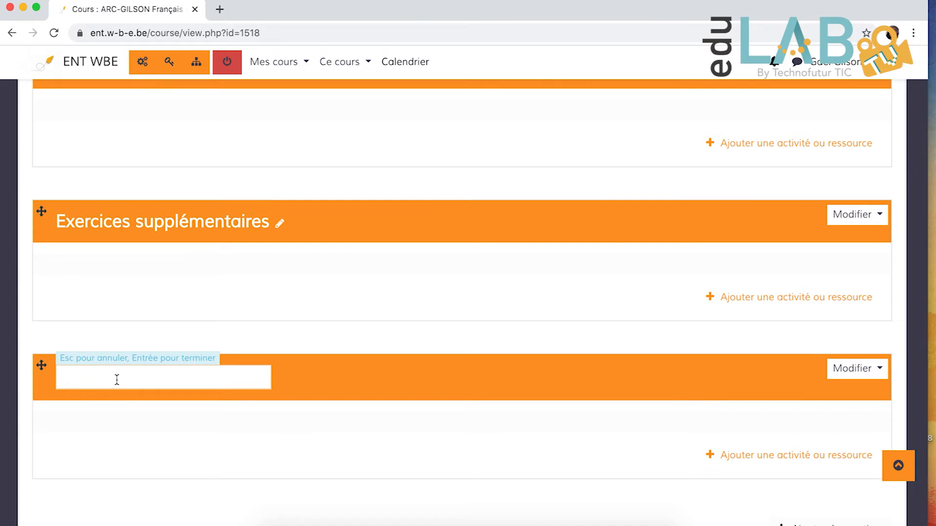
text(Ressources supplémentaires)
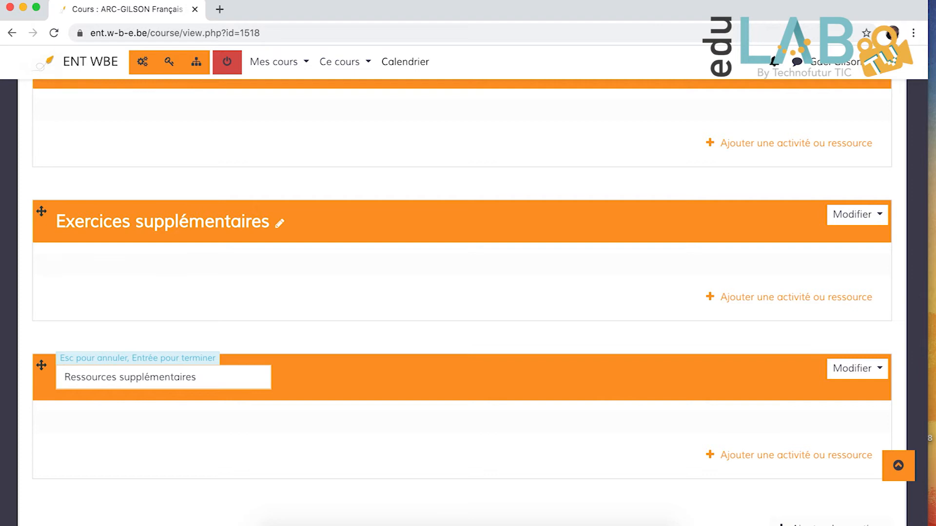
key(Return)
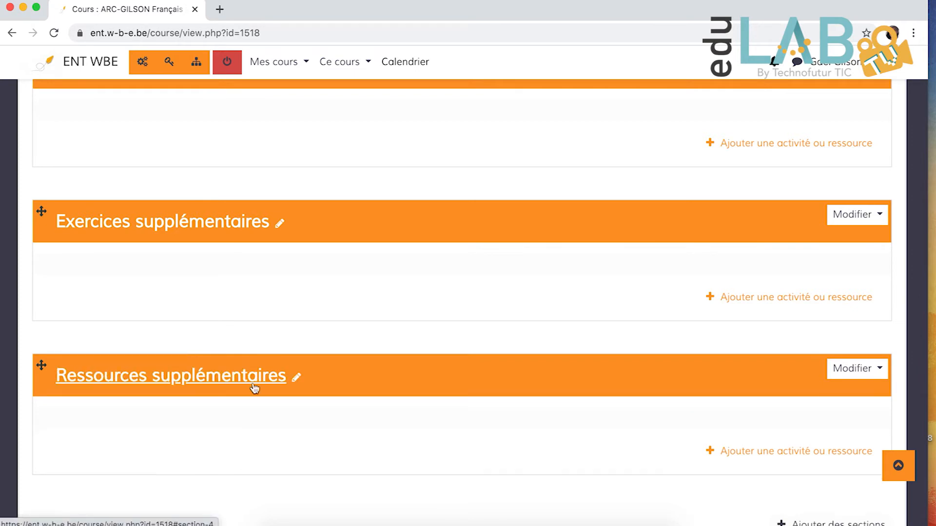
Add 1 new section at the end of the course
scroll(171, 465, down, 3)
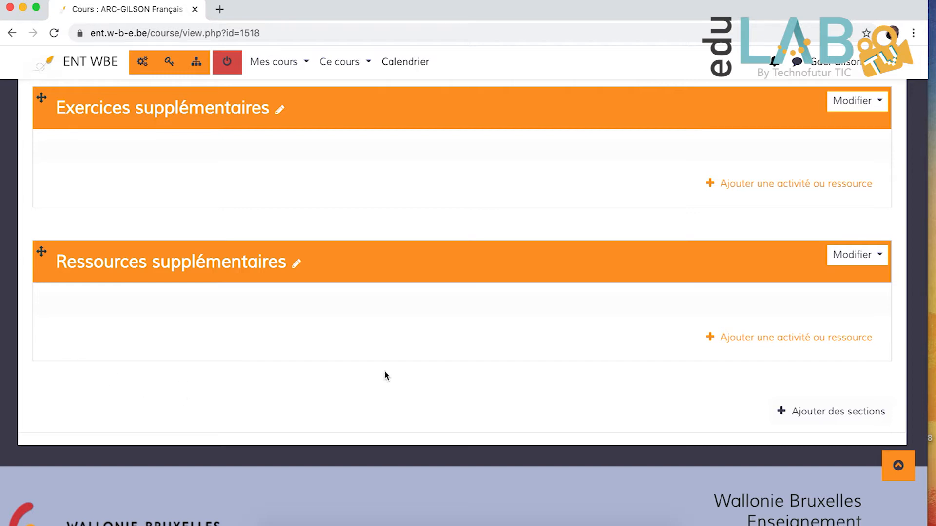
click(802, 414)
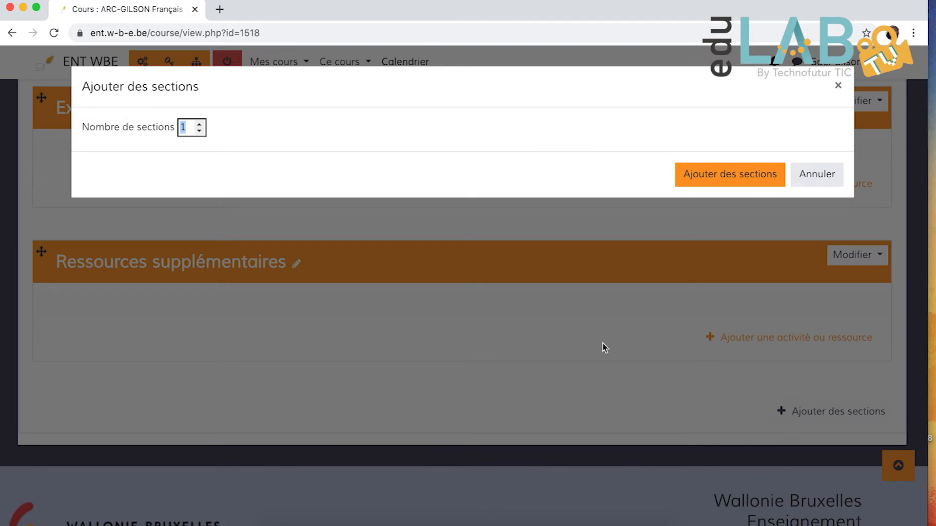
double_click(199, 124)
click(199, 131)
click(200, 131)
click(703, 185)
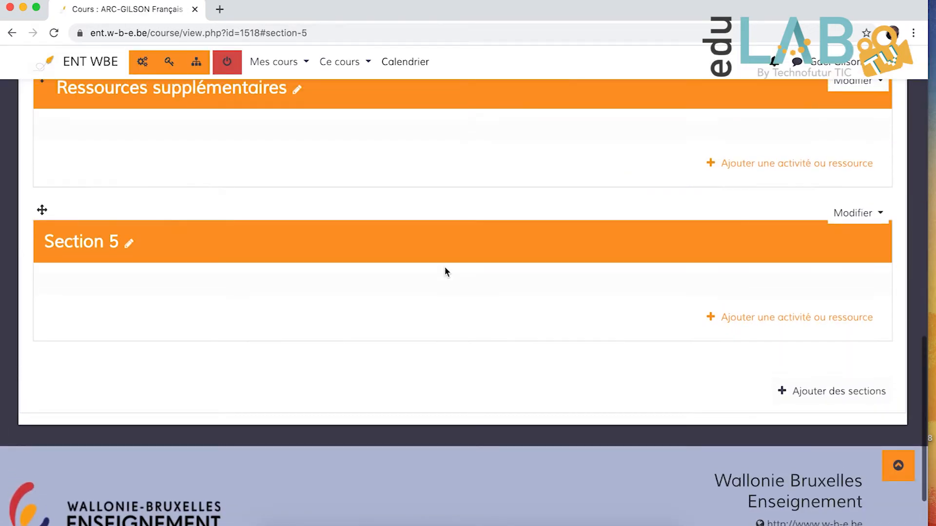
Rename the newly added Section 5 as "Visioconférence"
scroll(445, 272, up, 2)
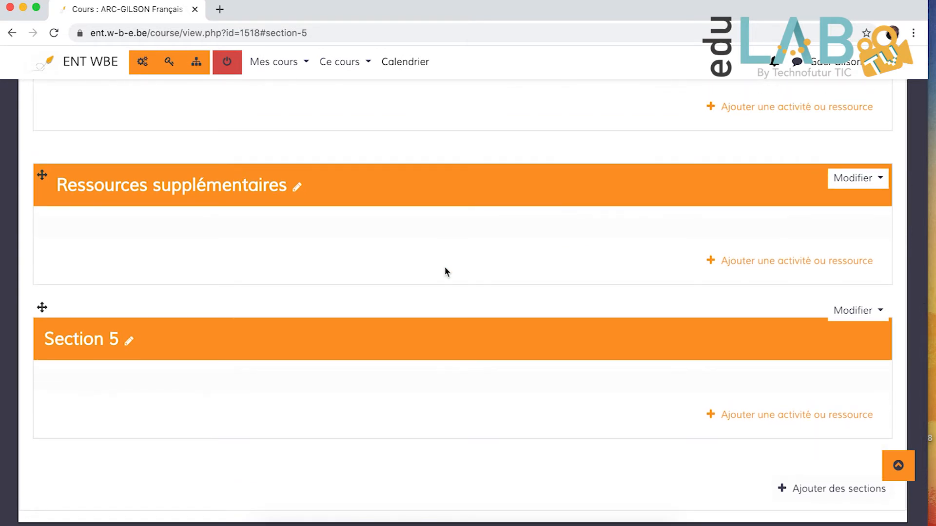
click(129, 344)
text(Visioconférence)
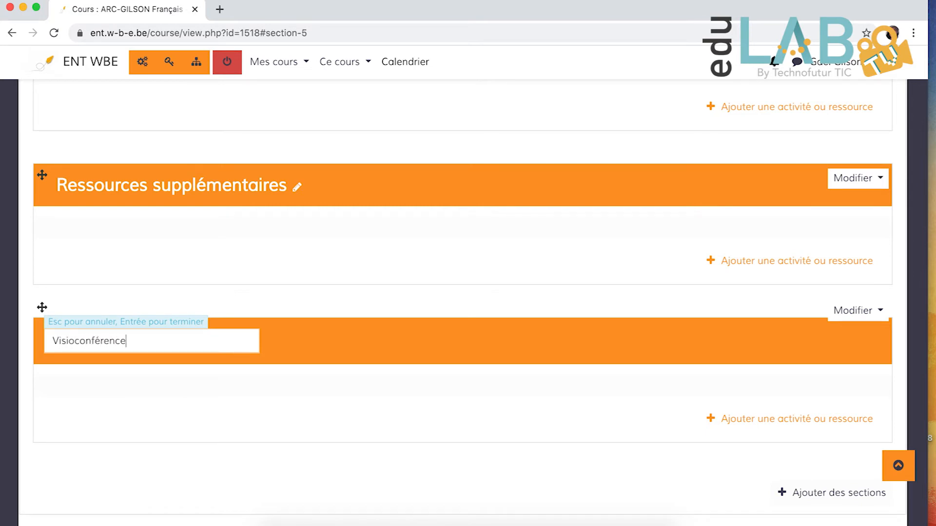
key(Return)
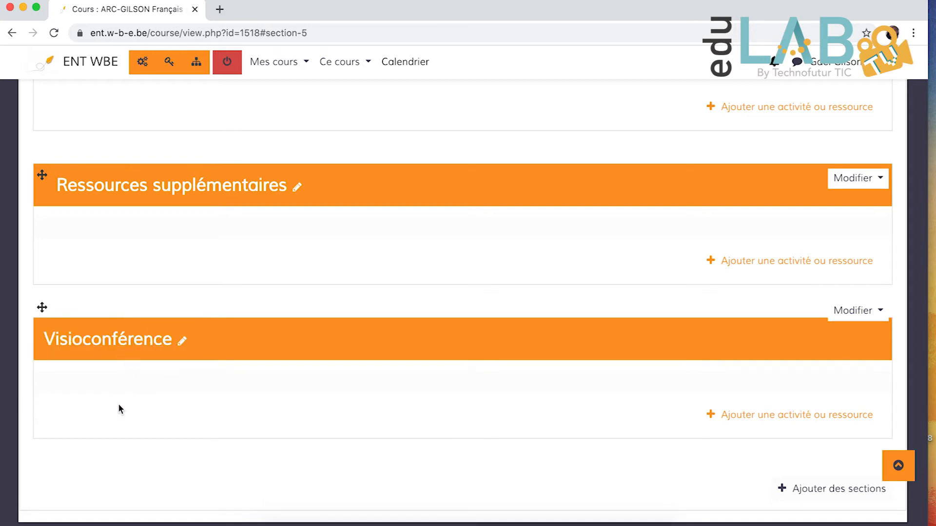
Reorder the sections by moving Visioconférence above Ressources supplémentaires and moving Ressources supplémentaires above Exercices supplémentaires
scroll(104, 350, up, 3)
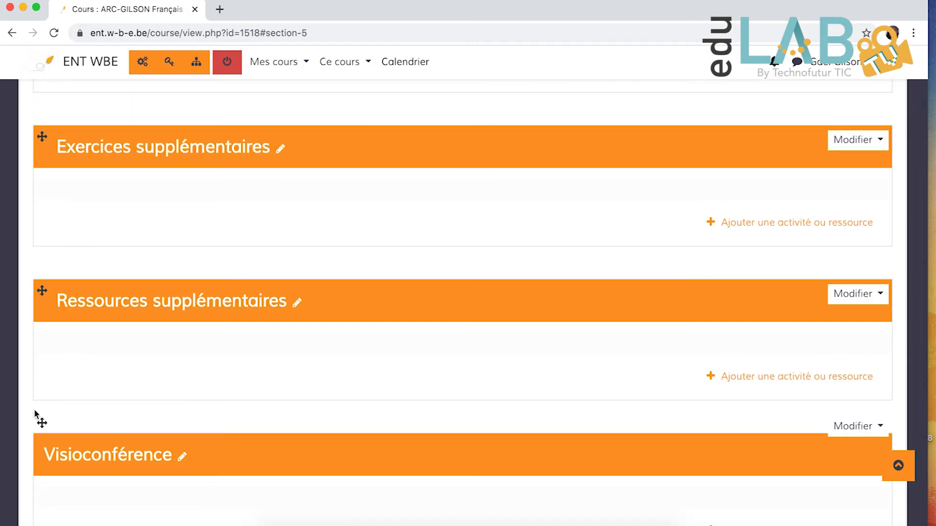
drag(42, 424, 59, 219)
scroll(87, 346, down, 5)
scroll(86, 347, up, 4)
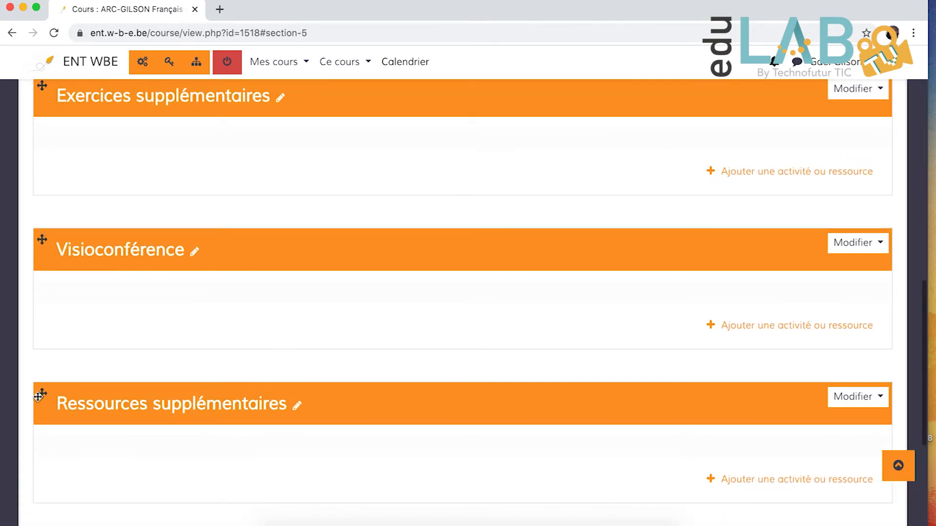
drag(42, 394, 47, 185)
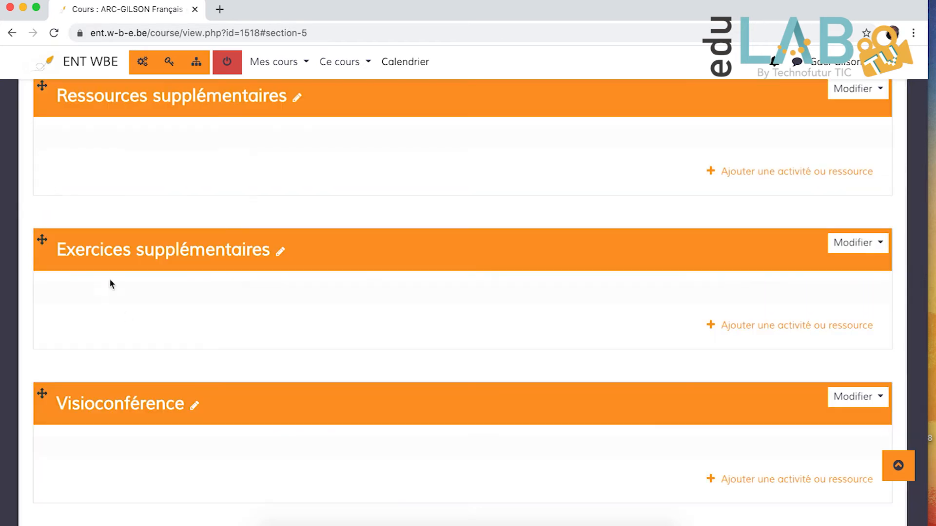
scroll(126, 317, down, 3)
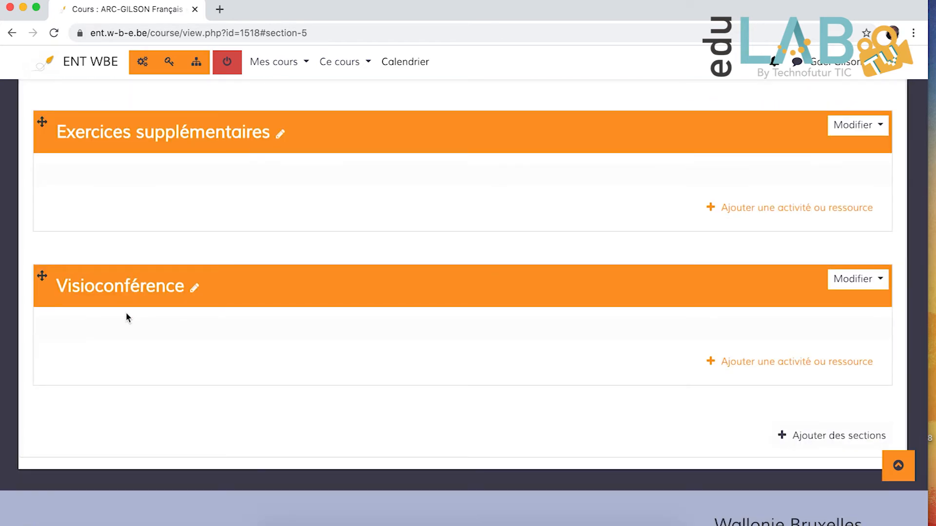
Hide the Annonces forum from students and make it visible again
scroll(219, 326, up, 14)
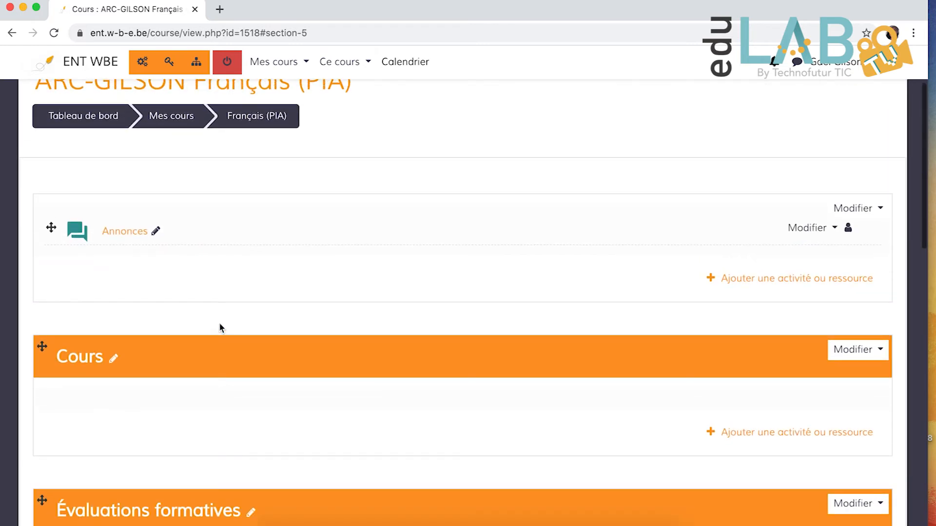
click(819, 229)
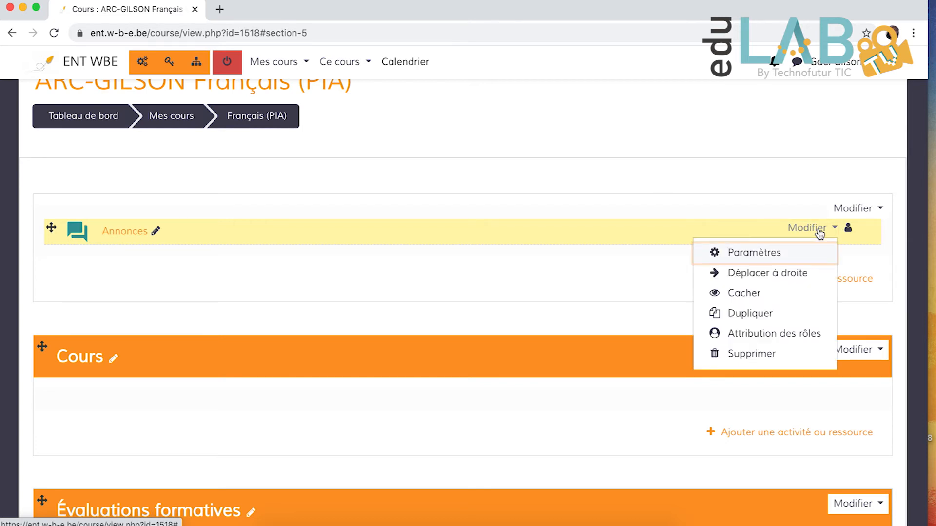
click(748, 296)
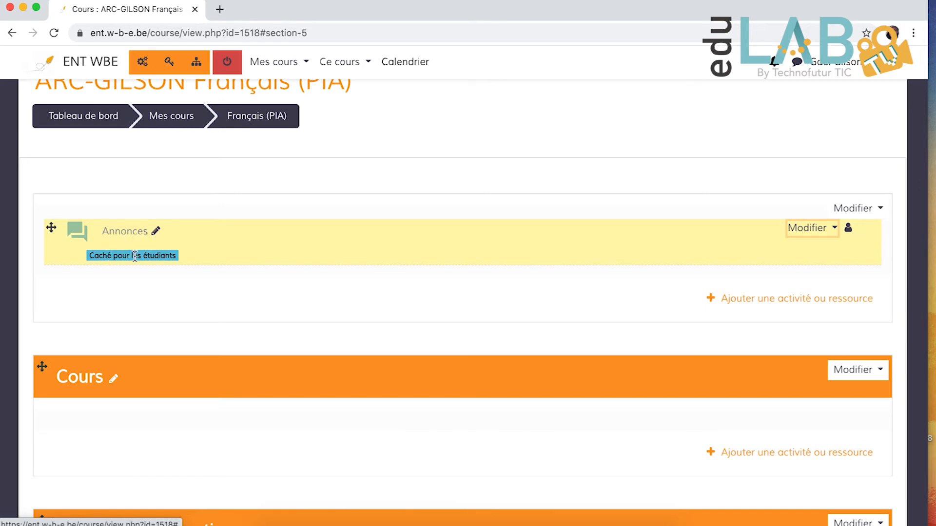
click(805, 232)
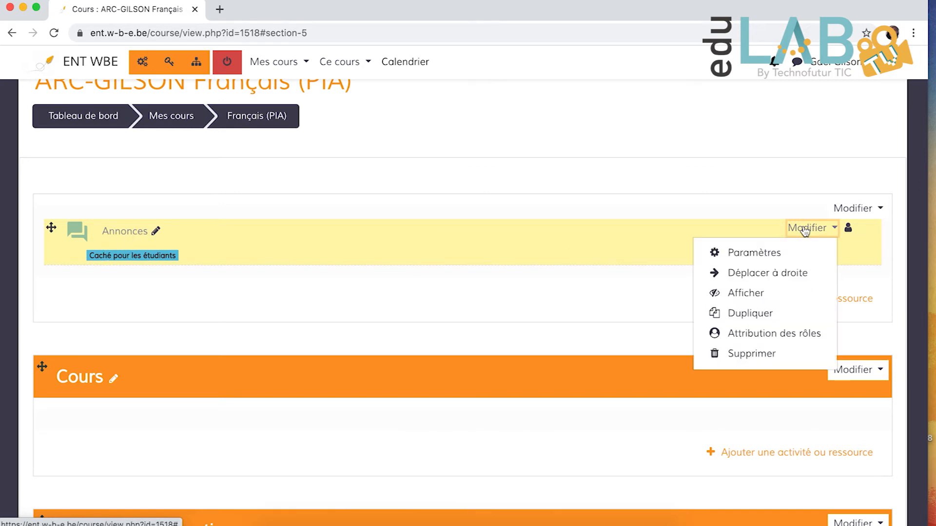
click(755, 294)
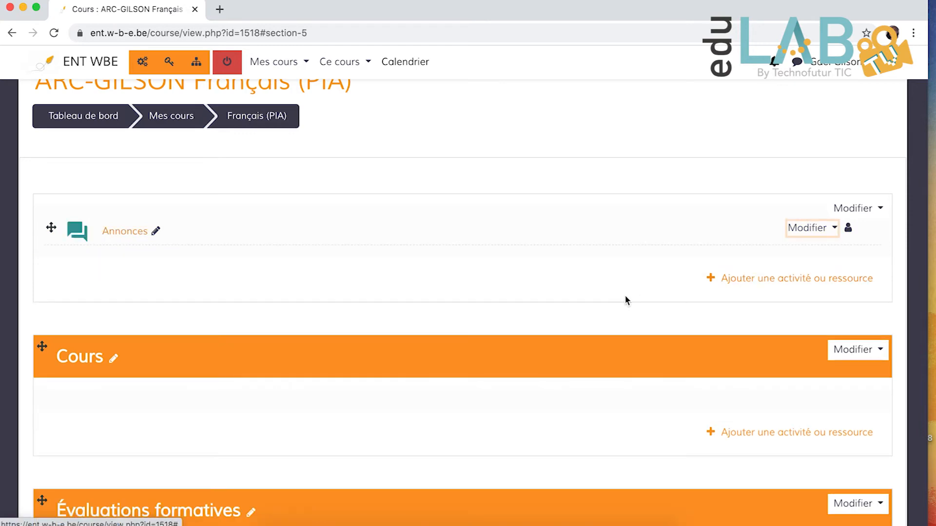
Open the course's general section (Généralités) for editing and place the cursor in its empty summary
scroll(573, 371, up, 4)
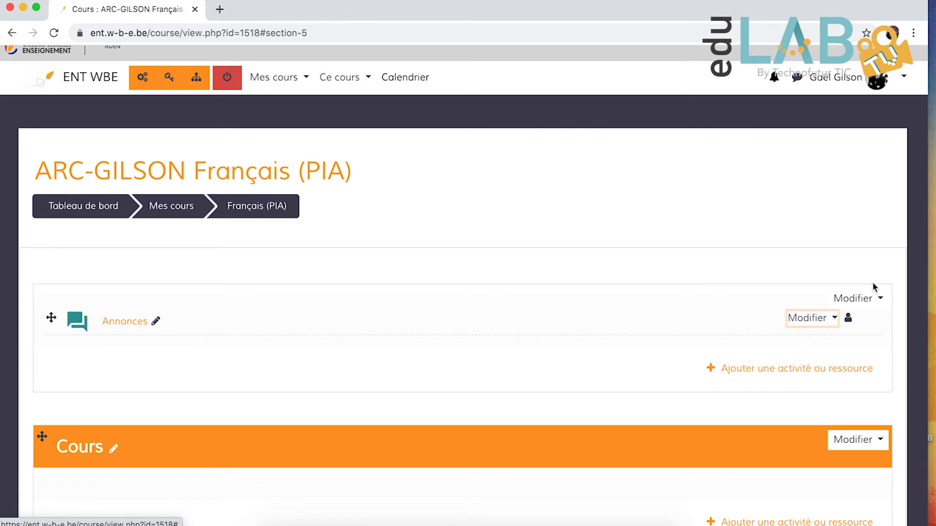
click(850, 300)
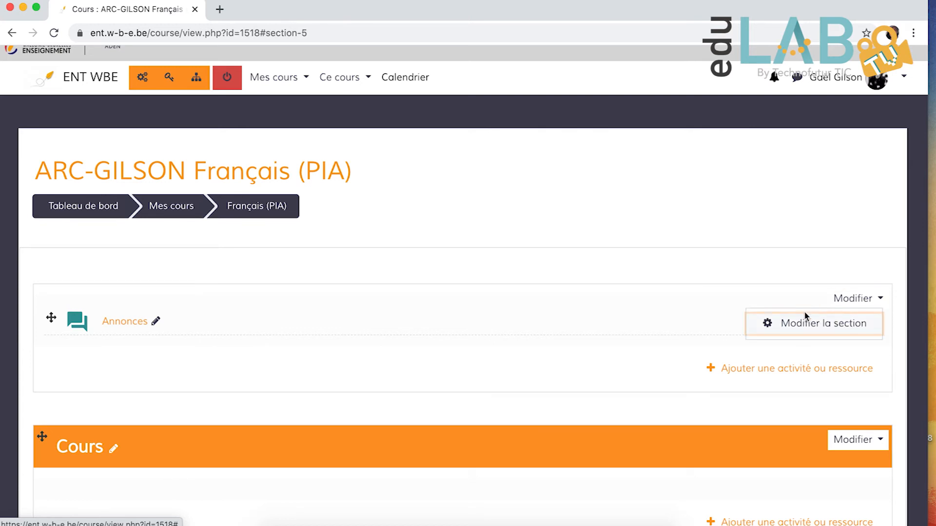
click(796, 325)
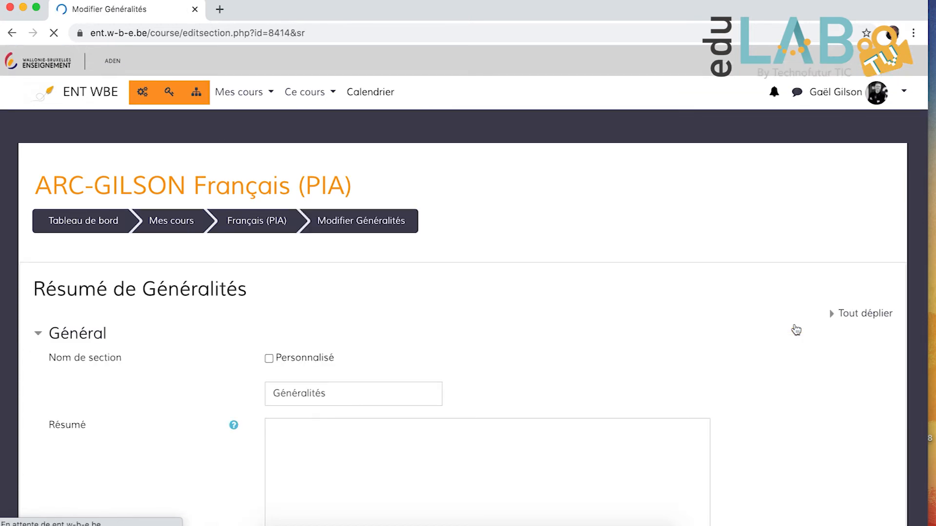
scroll(416, 310, down, 2)
scroll(416, 309, down, 5)
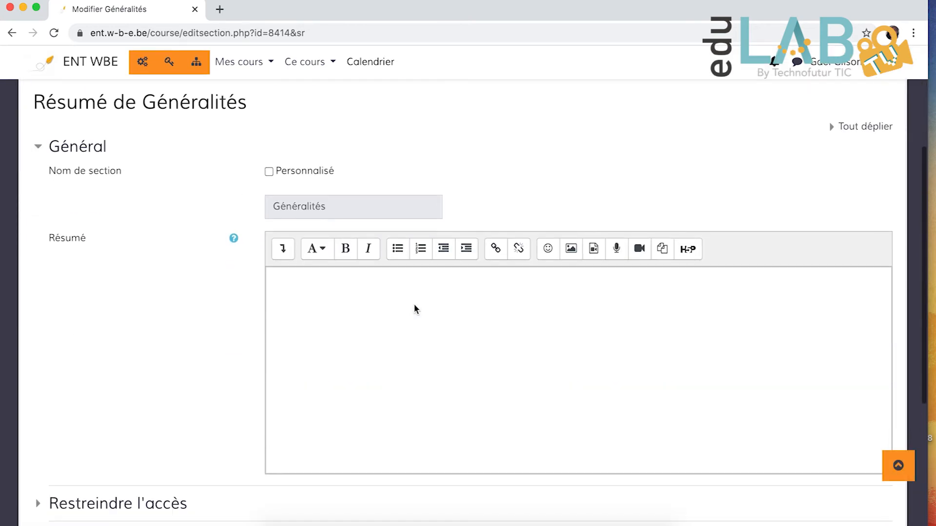
click(385, 346)
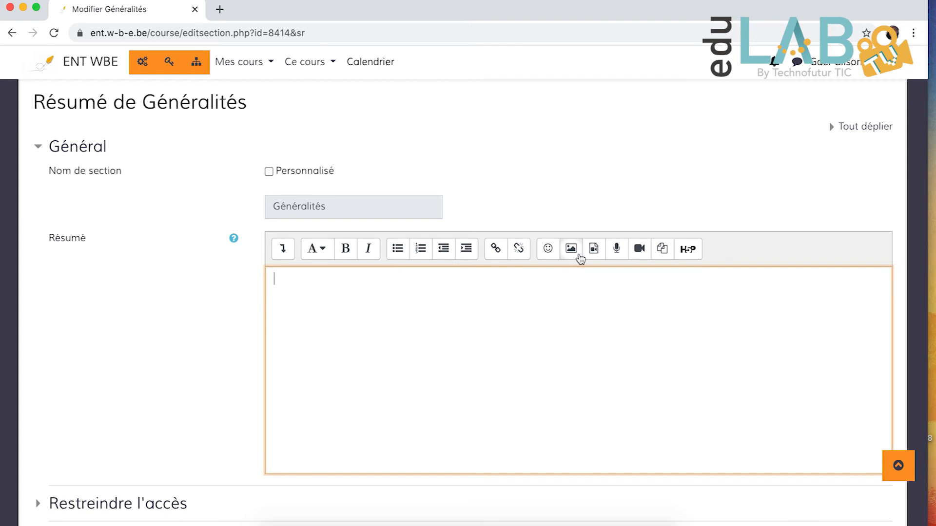
Upload En-tête.png from the Téléchargements folder as the image for the general section's summary
click(572, 250)
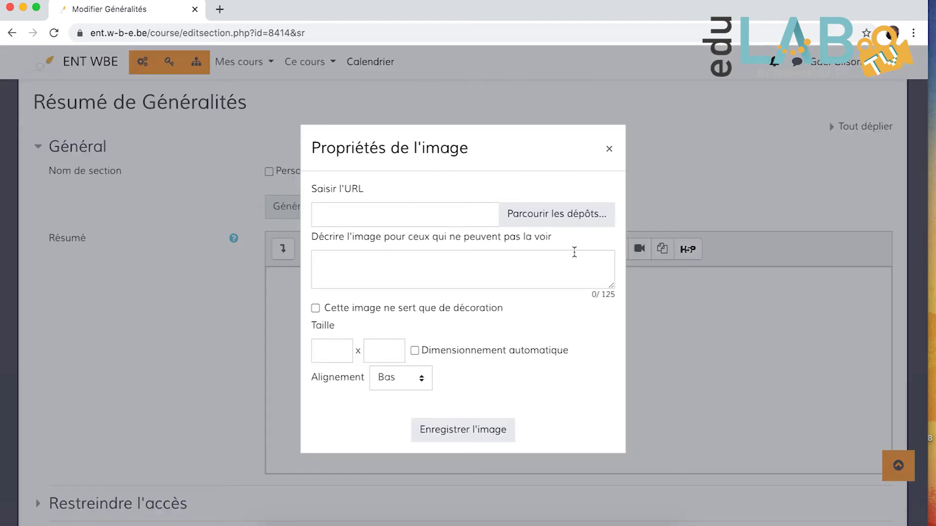
click(609, 148)
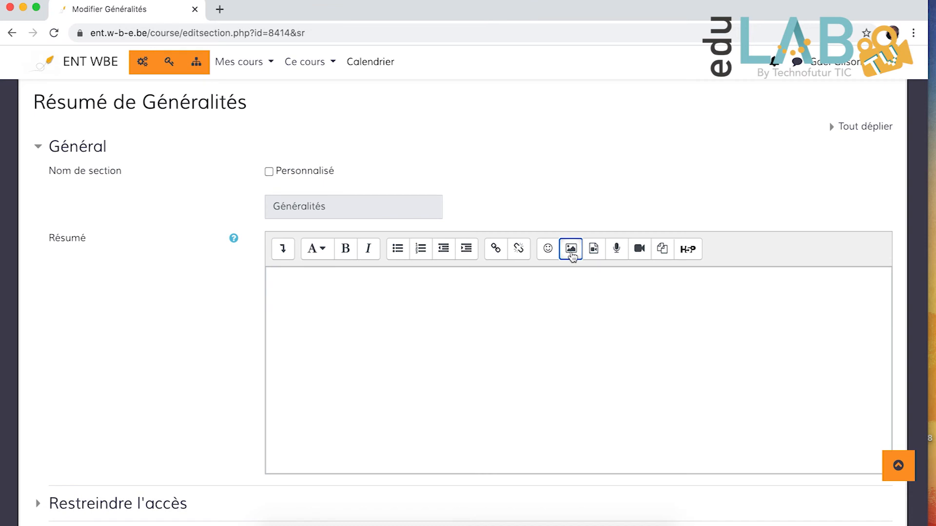
click(572, 251)
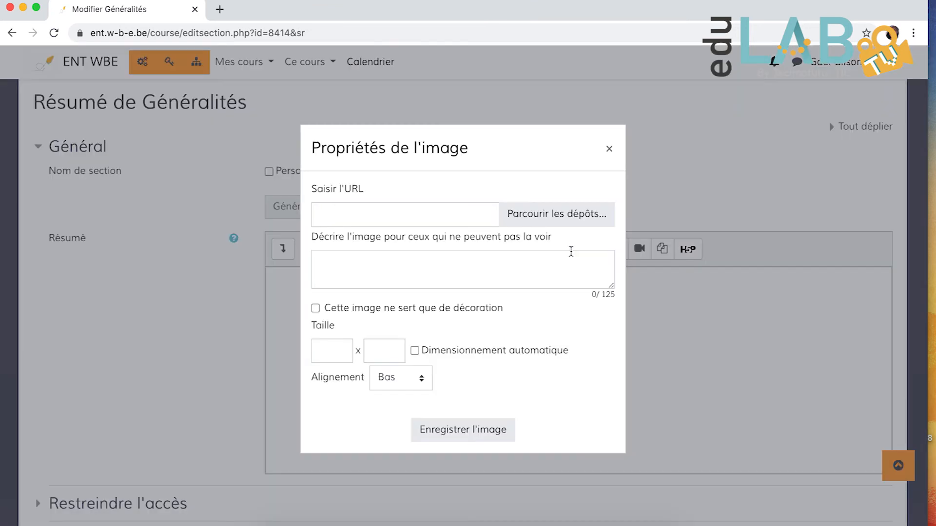
click(545, 228)
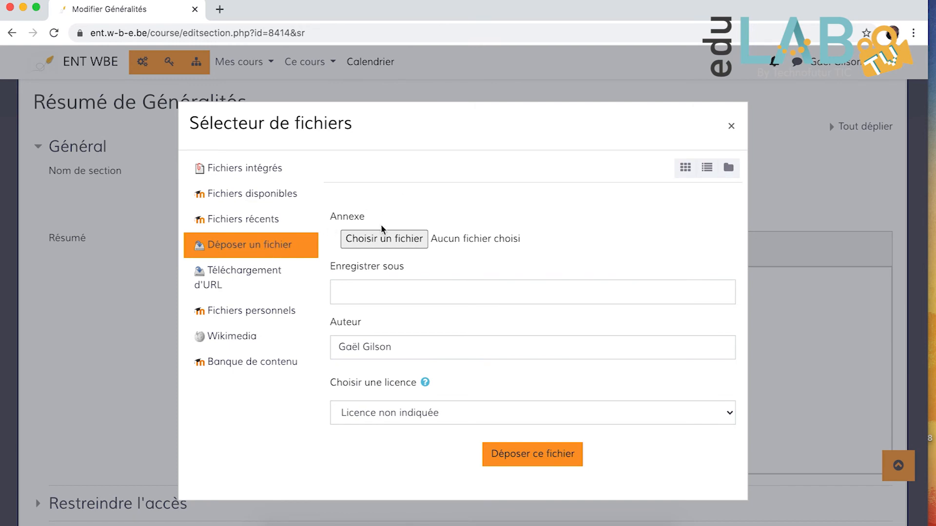
click(389, 238)
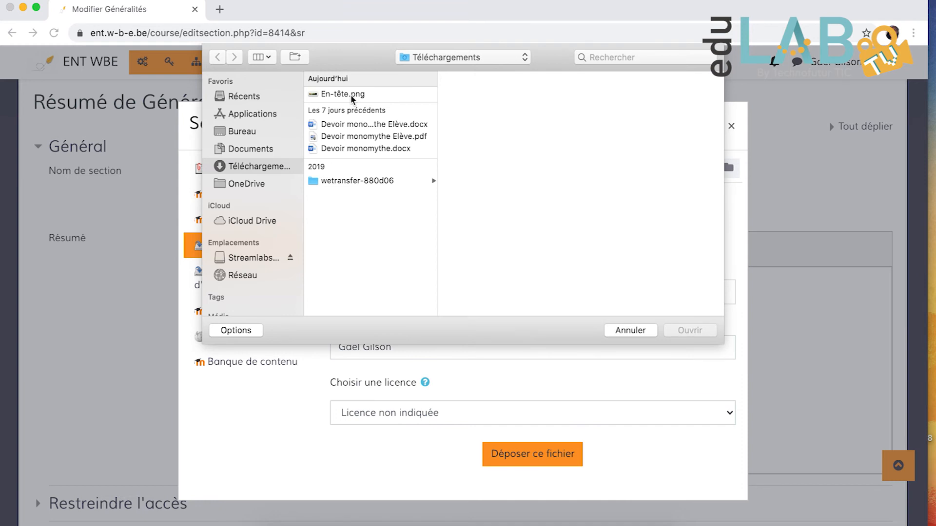
double_click(351, 94)
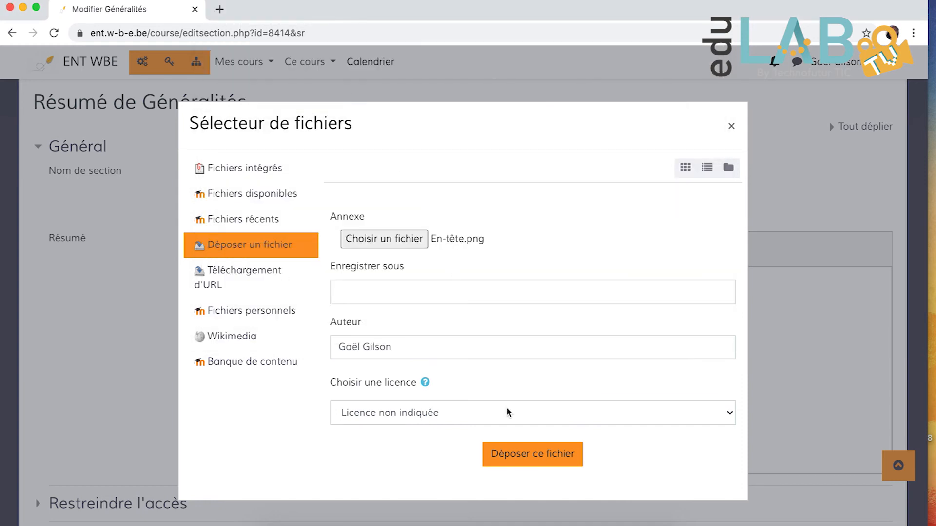
click(520, 455)
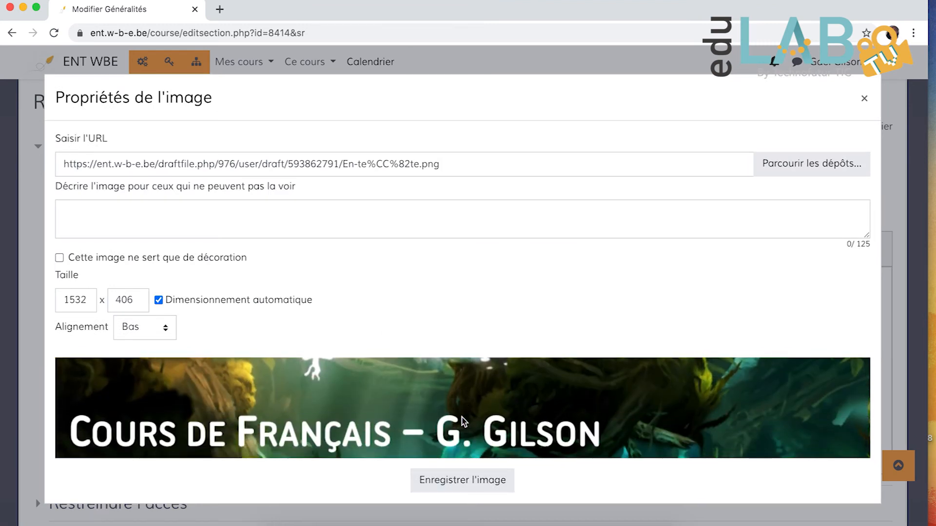
Describe the header image as "Image" and save it into the summary
click(451, 488)
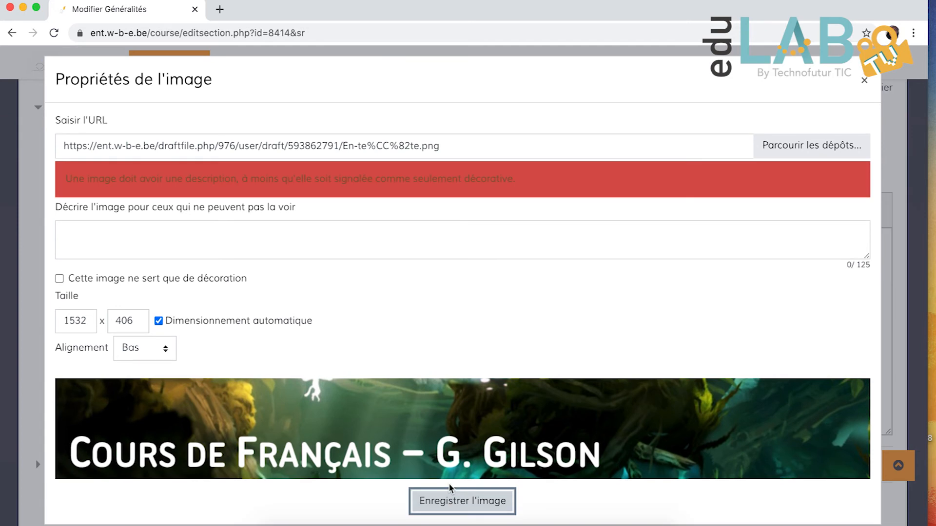
click(212, 239)
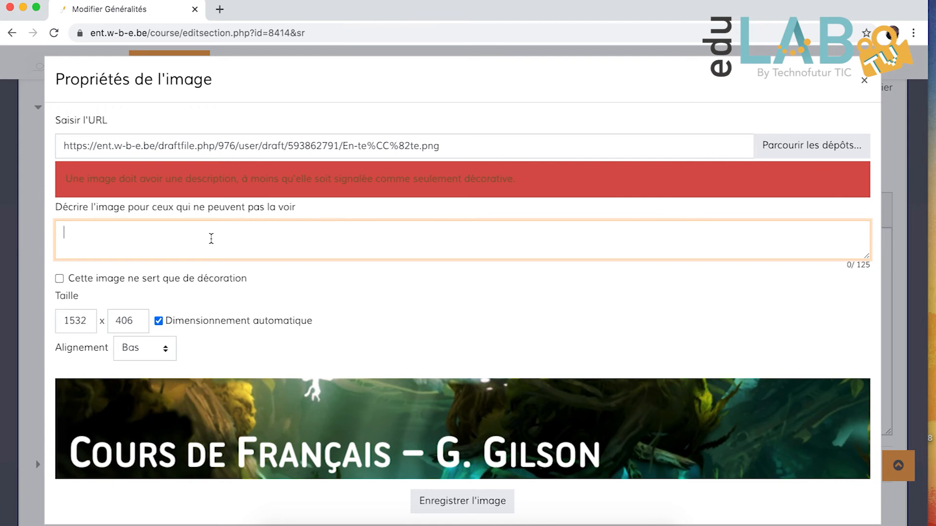
text(Image)
click(478, 506)
click(465, 481)
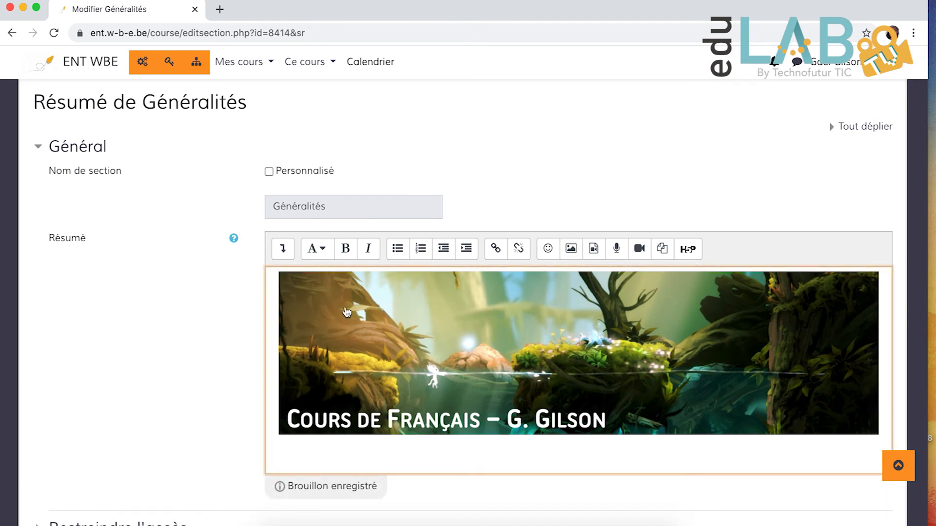
click(314, 251)
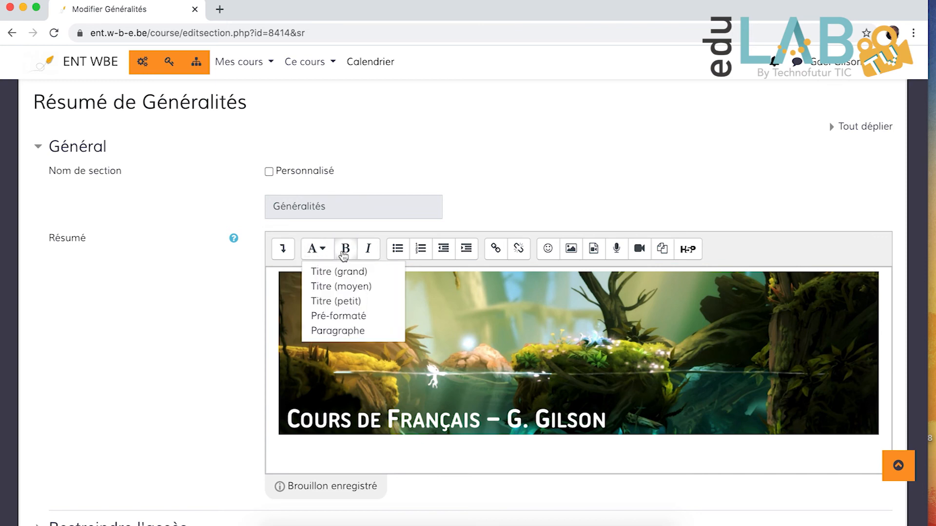
click(385, 247)
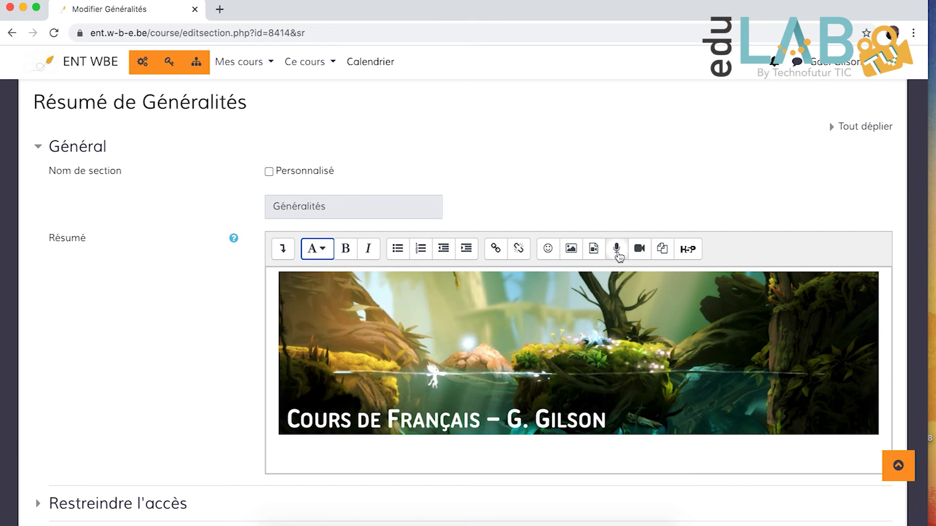
Write "Bienvenue sur la page dédiée au cours de français." below the header image in the general section's summary
click(346, 449)
text(Bienvenue)
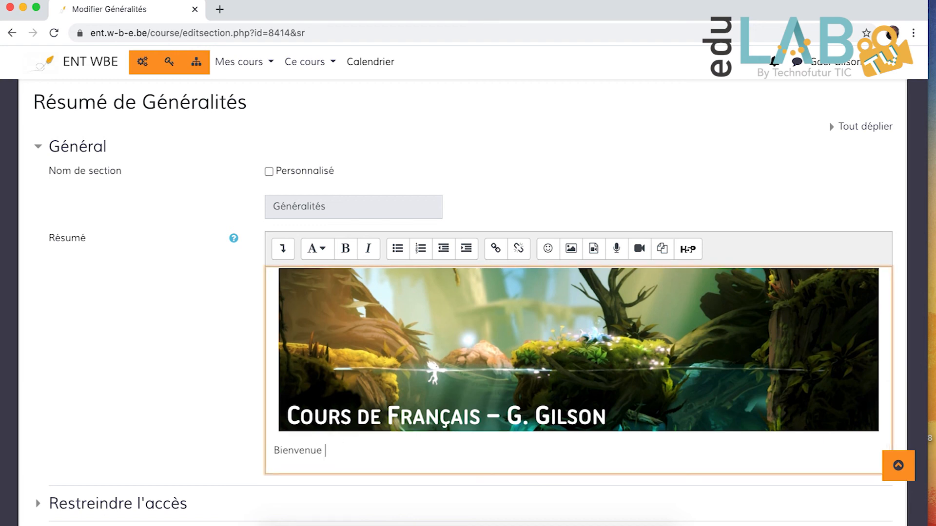
text( sur la page dédiée au)
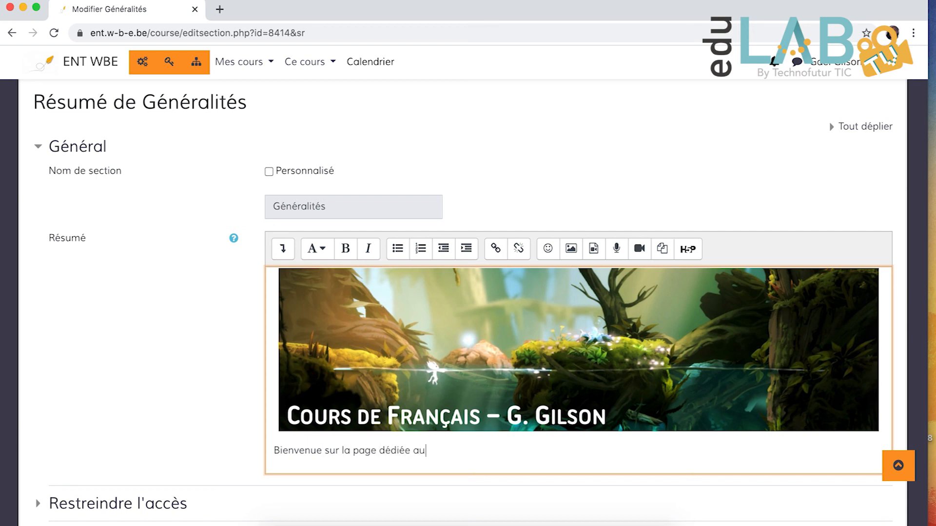
text( cours de françai)
key(BackSpace)
text(çais.)
Make the word "français" bold in the welcome sentence and save the general section's summary
double_click(495, 451)
click(345, 249)
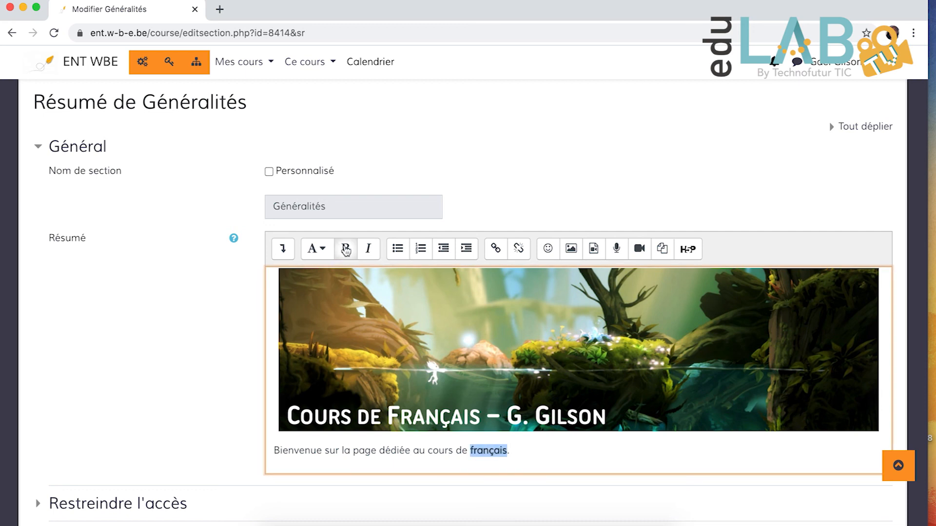
scroll(195, 373, down, 3)
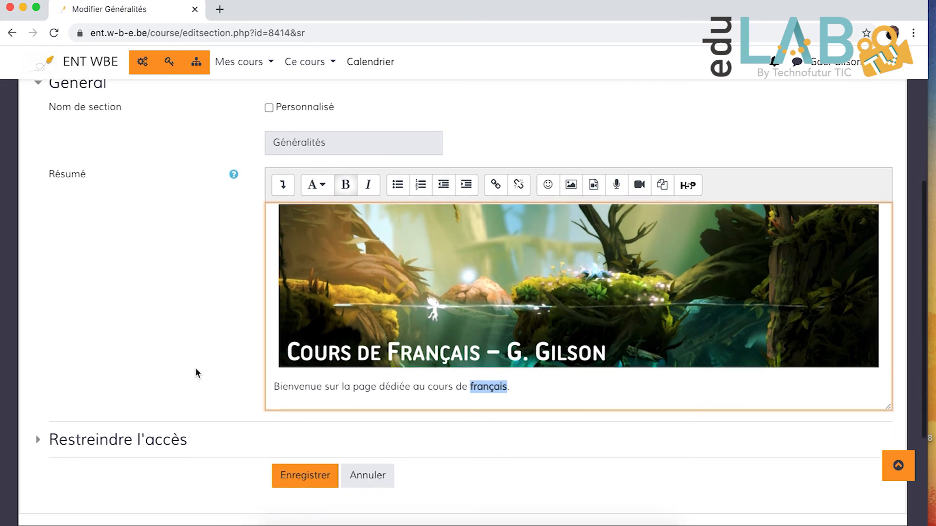
click(295, 465)
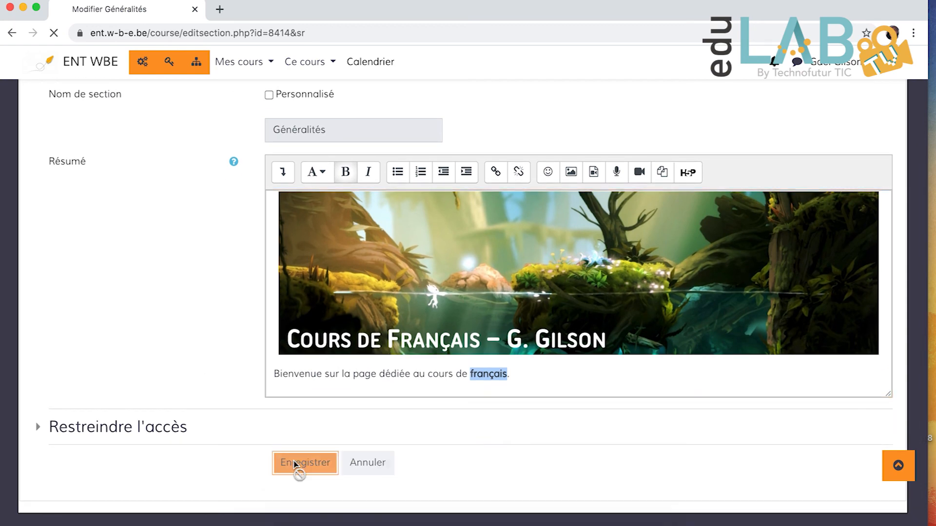
scroll(298, 443, up, 1)
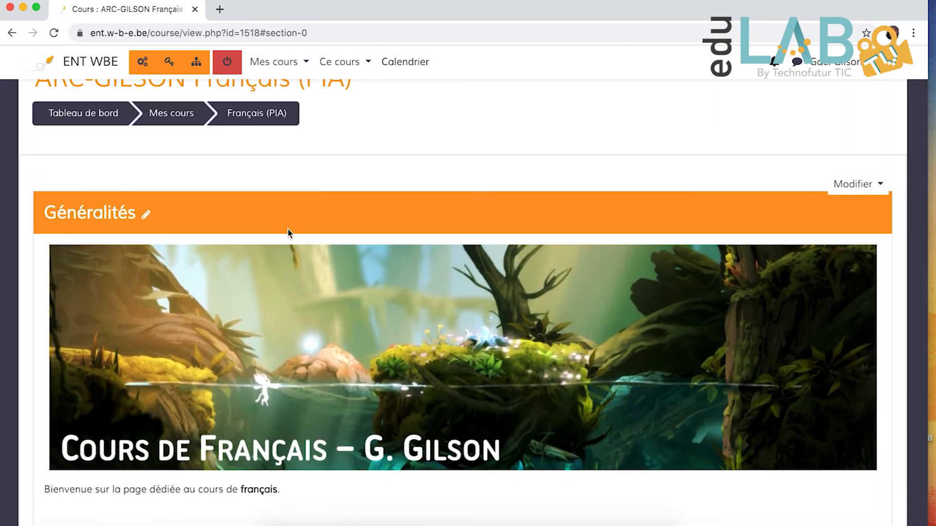
scroll(289, 233, down, 1)
scroll(242, 192, down, 3)
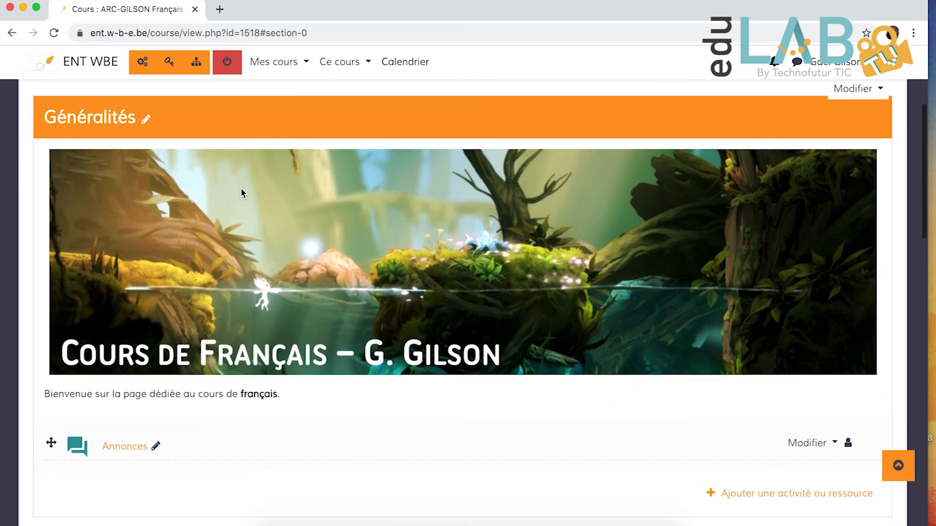
scroll(223, 423, down, 5)
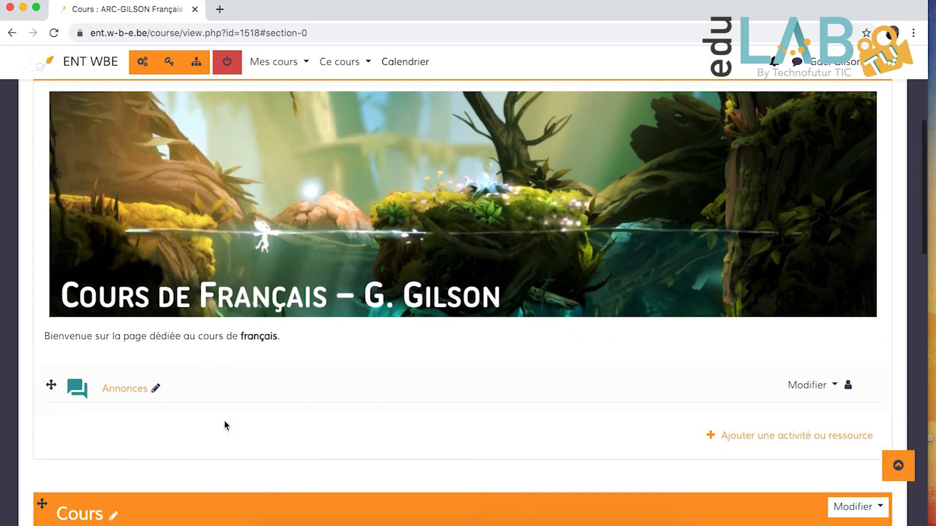
scroll(224, 421, down, 5)
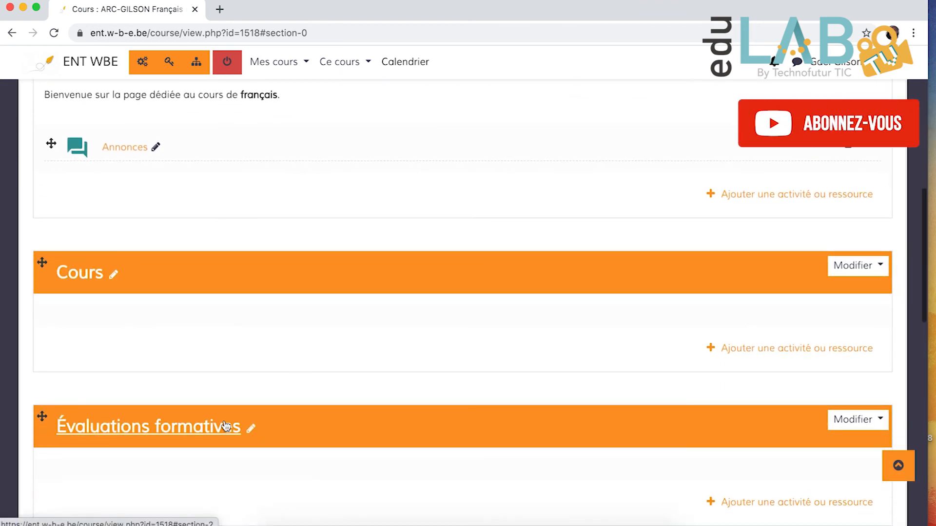